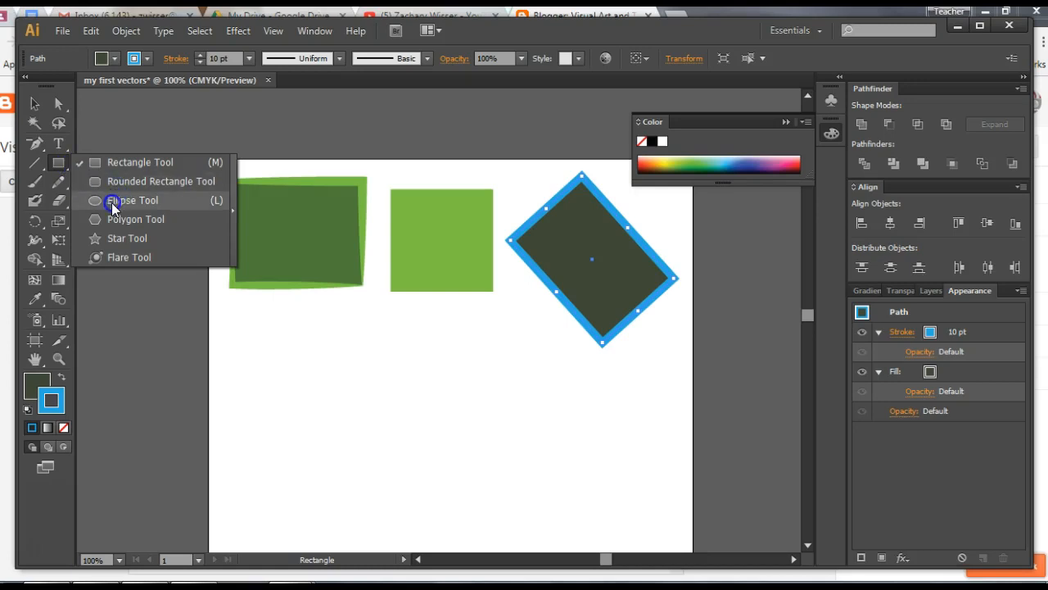
Draw a wide ellipse and a circle in a row below the rectangles with the Ellipse tool
mouse_move(112, 202)
left_mouse_down()
mouse_move(104, 188)
mouse_move(152, 189)
mouse_move(120, 190)
mouse_move(129, 199)
left_mouse_up()
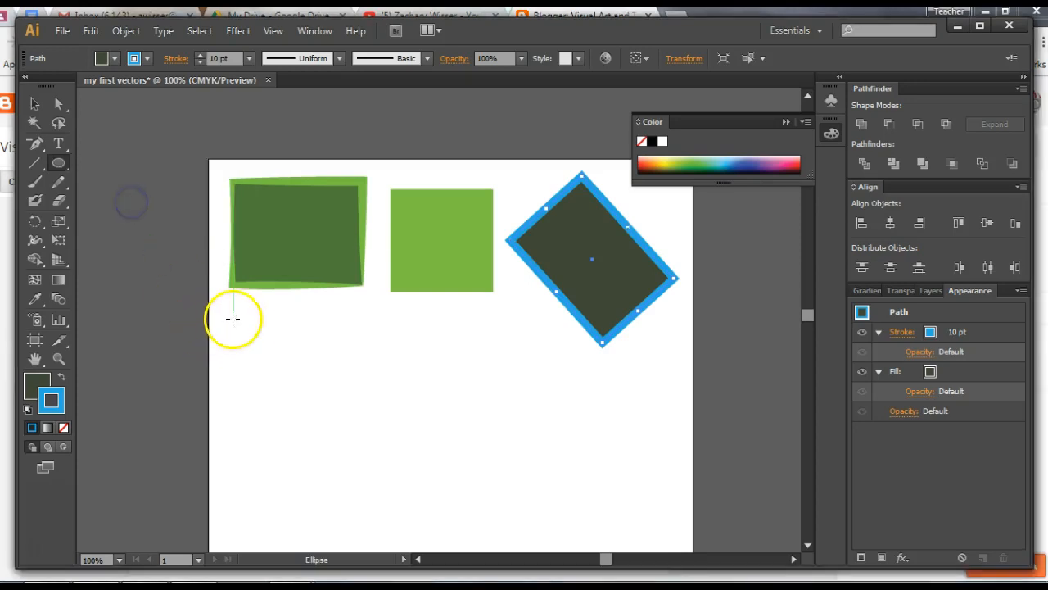
mouse_move(228, 328)
left_mouse_down()
mouse_move(377, 375)
mouse_move(378, 403)
left_mouse_up()
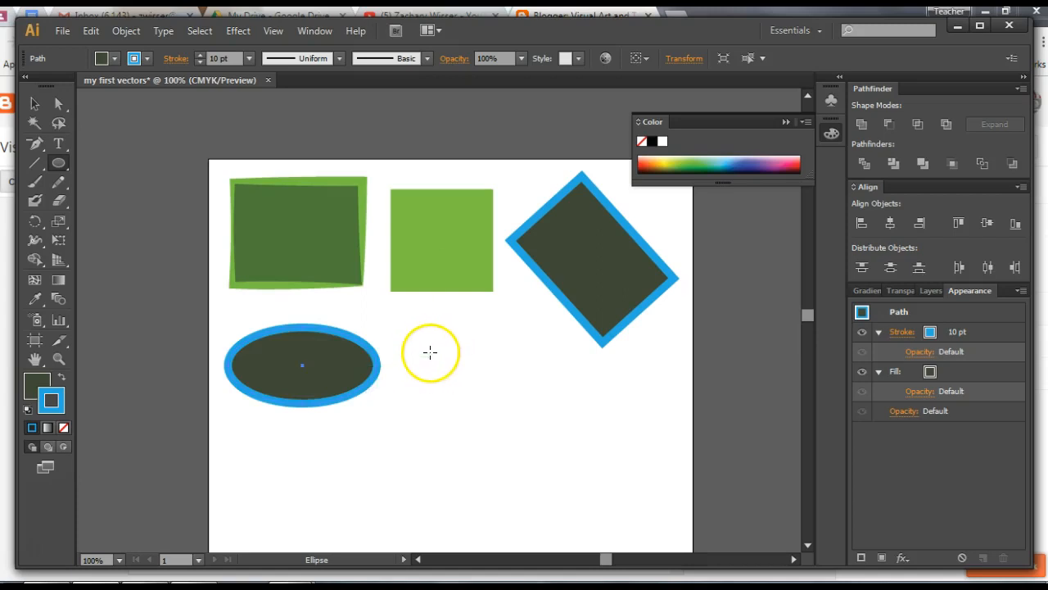
mouse_move(417, 342)
left_mouse_down()
mouse_move(555, 445)
mouse_move(514, 424)
left_mouse_up()
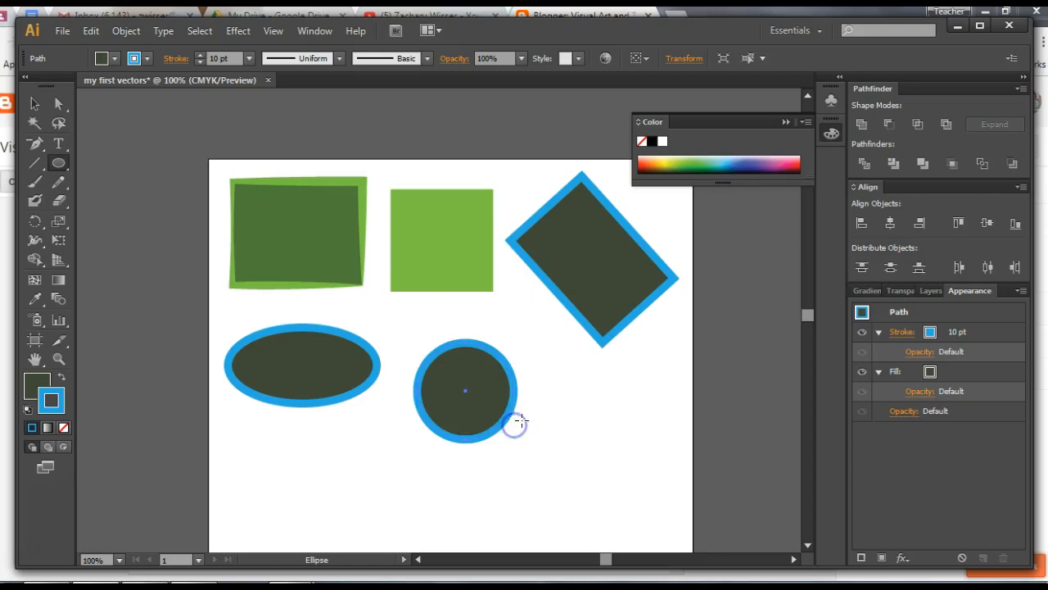
Select the new circle and remove its blue stroke
left_click_drag(446, 438, 284, 499)
left_click_drag(440, 494, 404, 236)
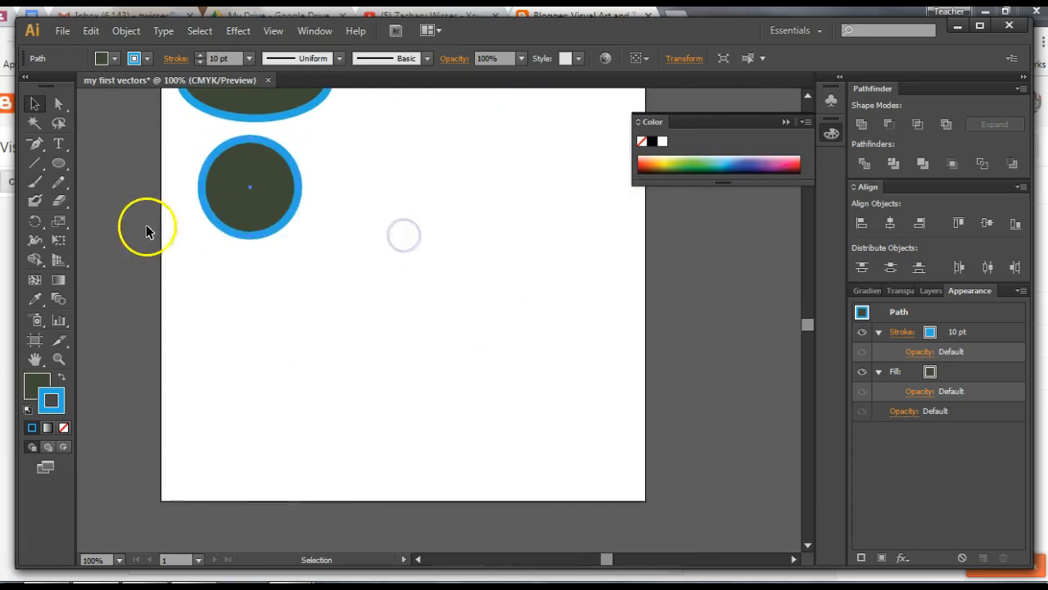
left_click(243, 208)
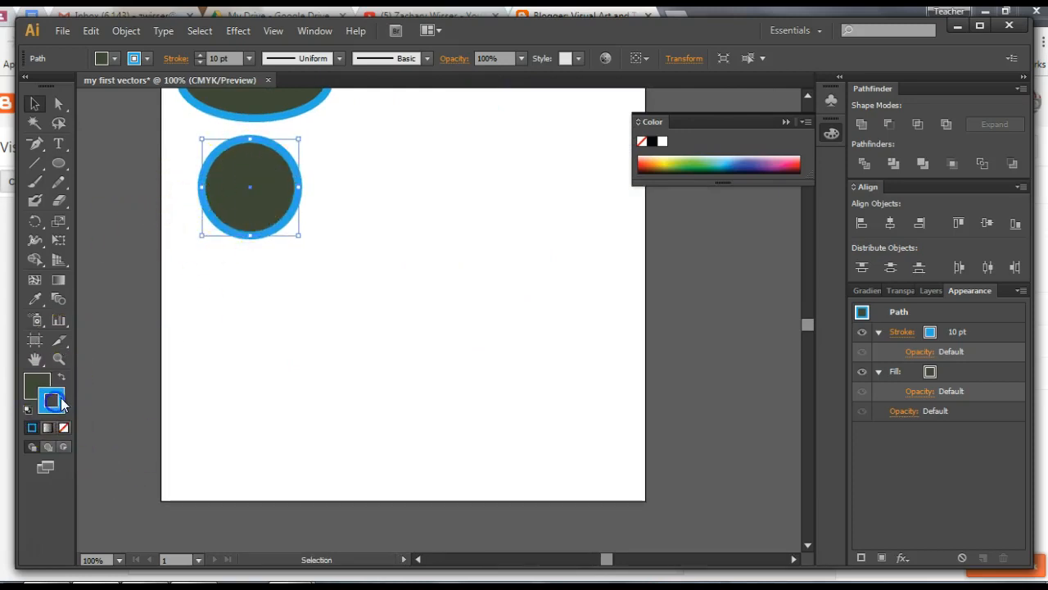
left_click(64, 428)
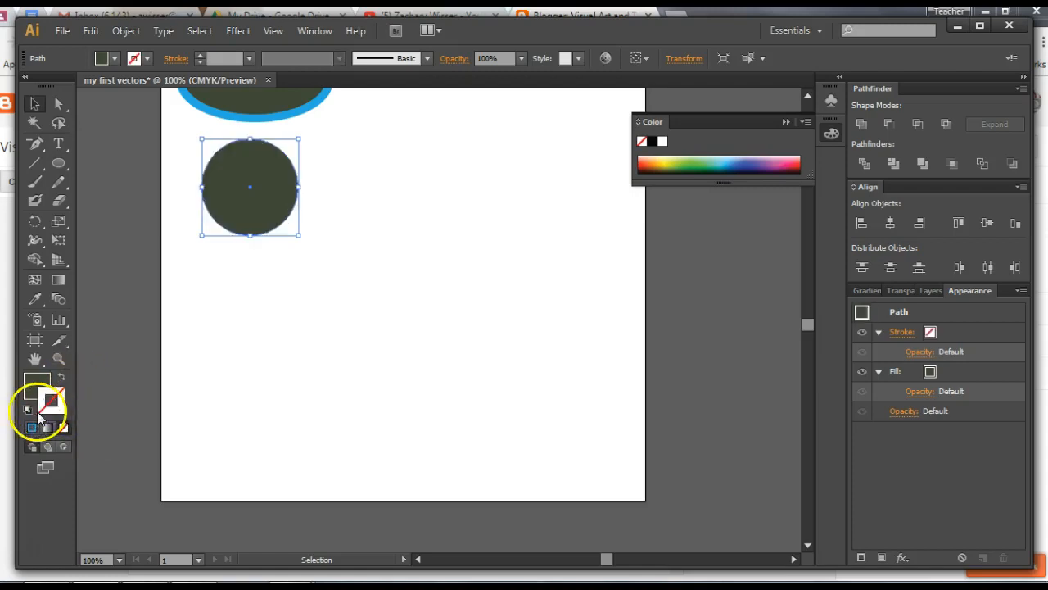
Change the circle's fill colour to the blue-violet #6368C9
left_click(36, 382)
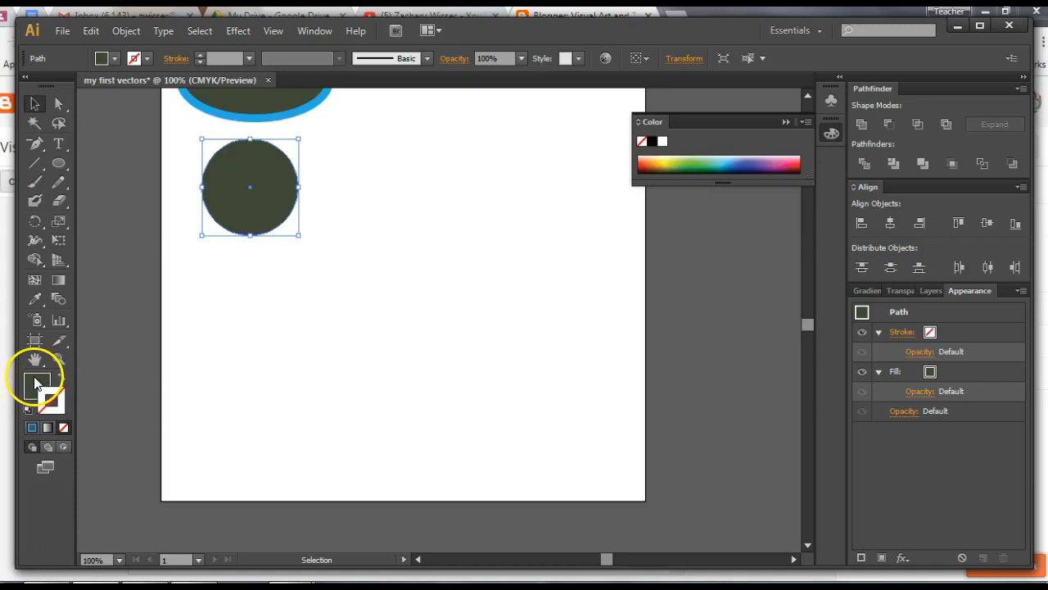
left_click(35, 382)
double_click(39, 385)
mouse_move(640, 395)
left_mouse_down()
mouse_move(666, 323)
mouse_move(604, 311)
left_mouse_up()
left_click_drag(771, 316, 771, 298)
left_click(582, 273)
left_click(643, 269)
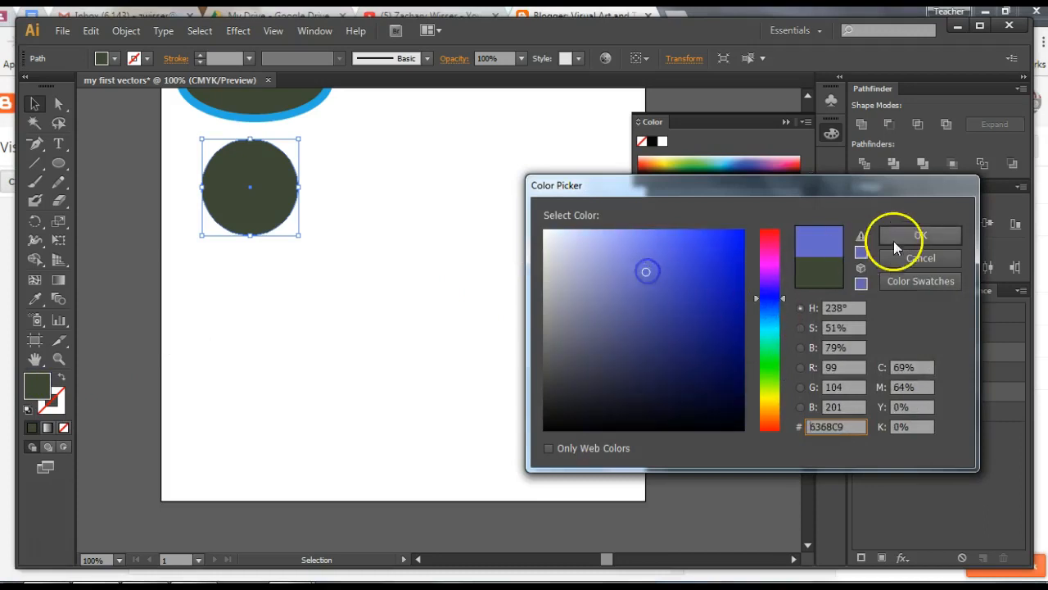
left_click(908, 233)
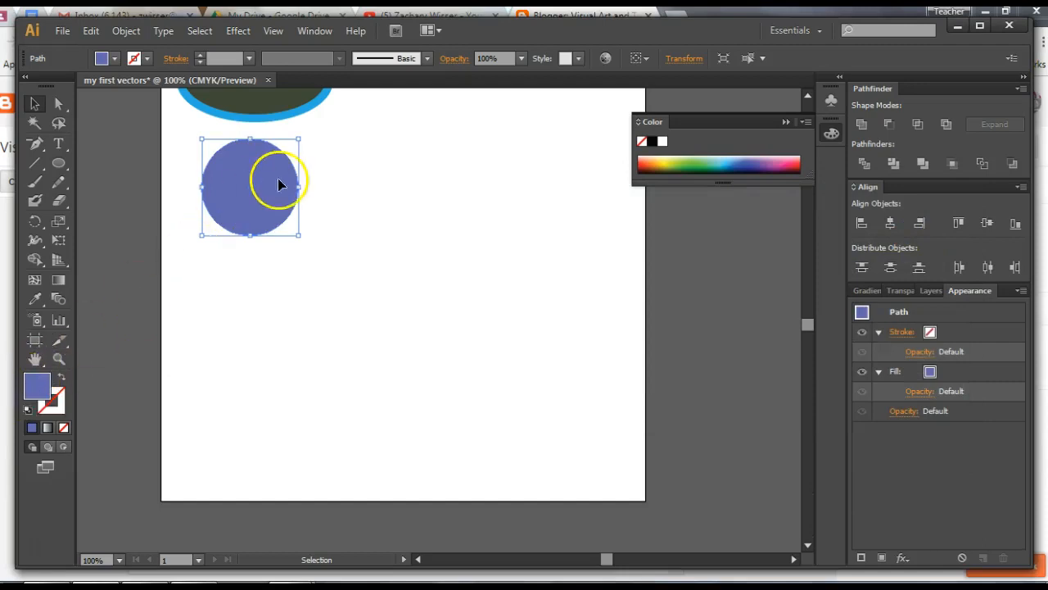
Move the blue-violet circle lower beneath the ellipse, and copy and paste it
left_click_drag(245, 177, 230, 246)
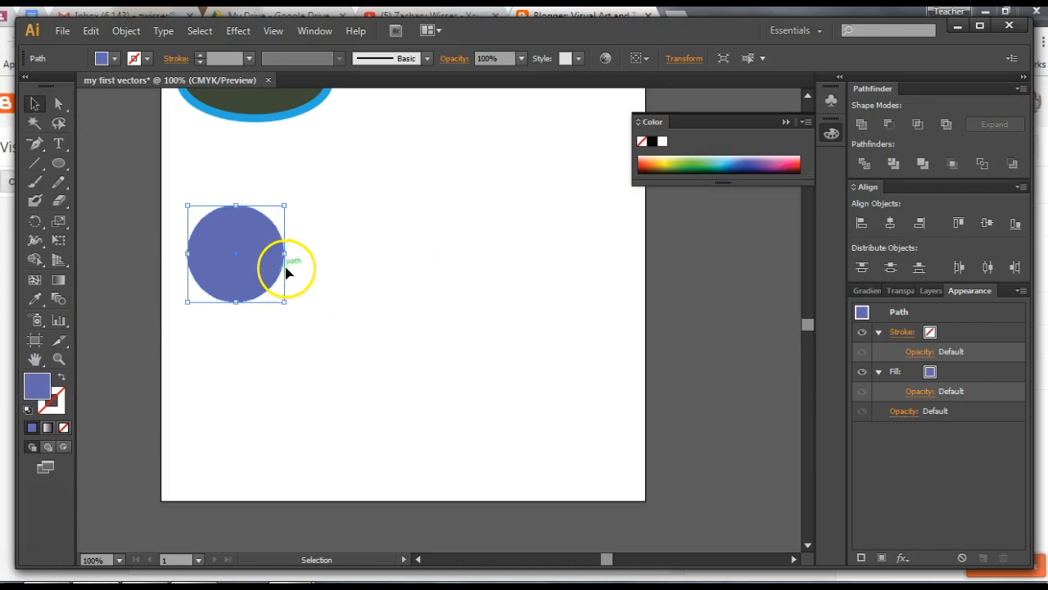
left_click_drag(265, 269, 253, 237)
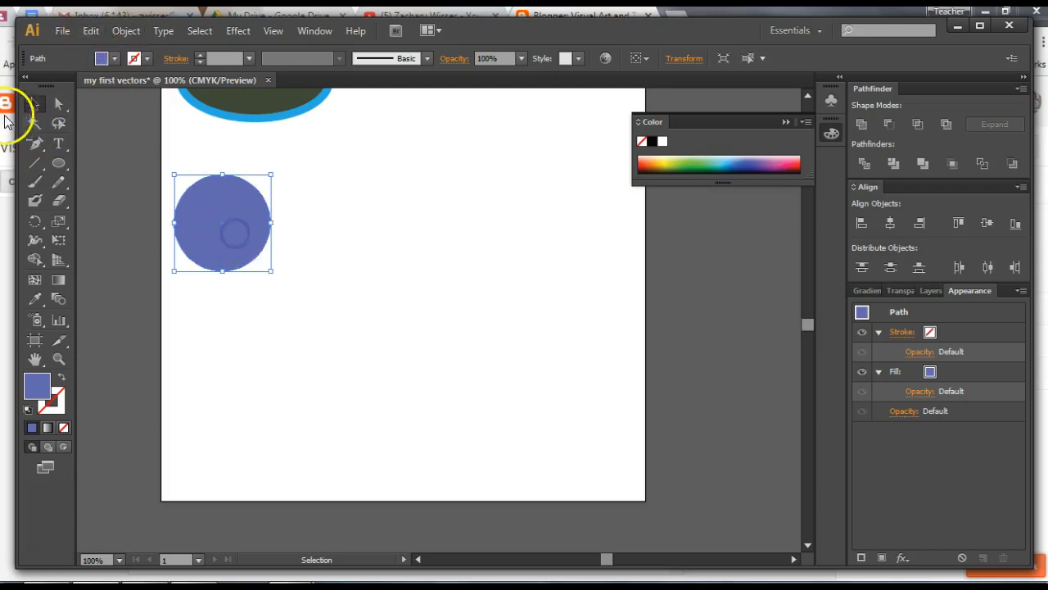
left_click(90, 30)
left_click(111, 106)
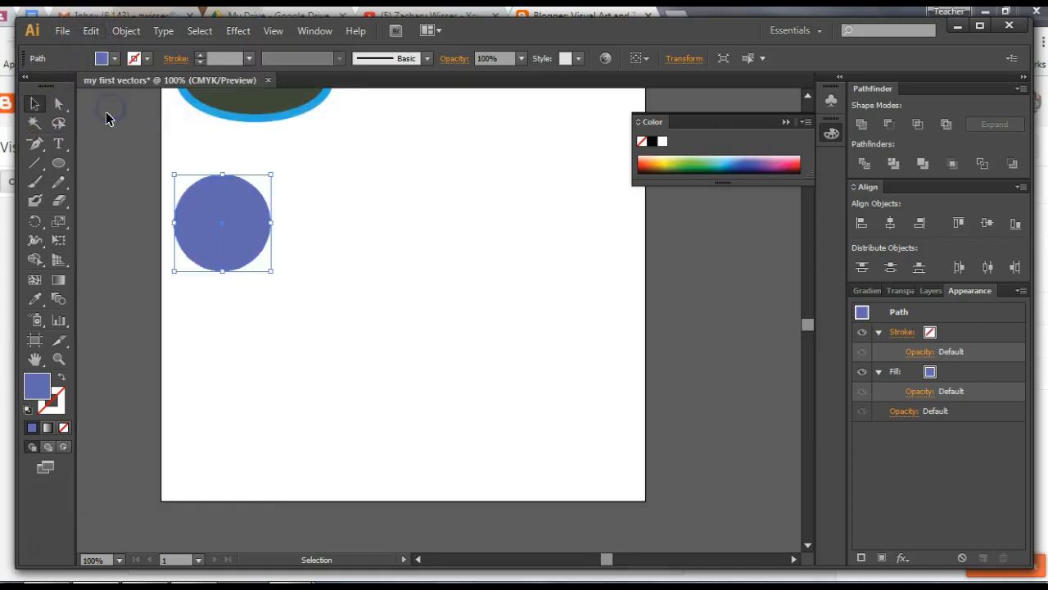
left_click(99, 34)
left_click(114, 125)
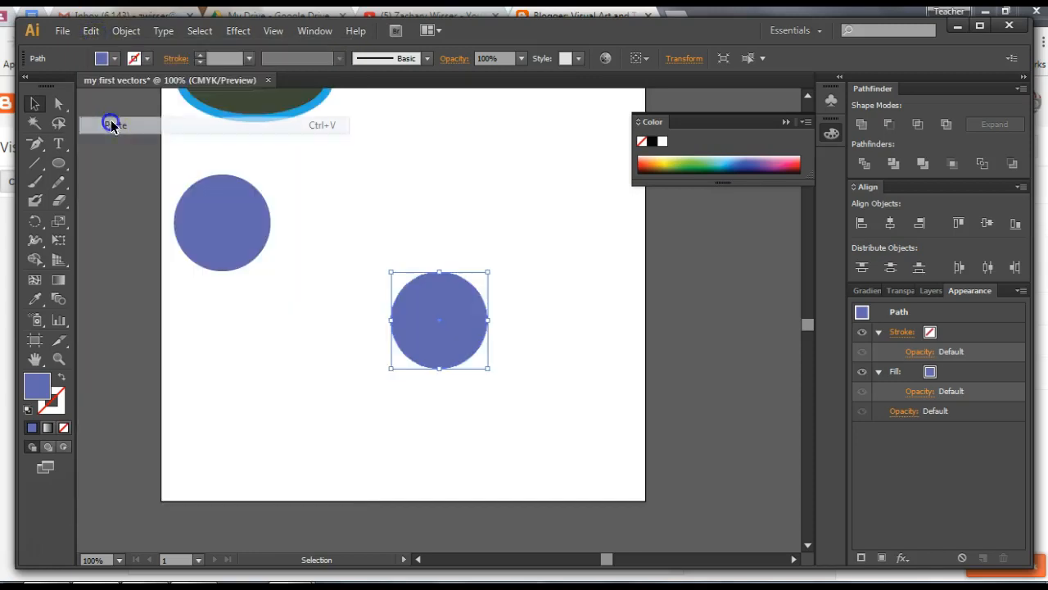
Place the pasted circle just to the right of the original, roughly level with it
left_click(90, 32)
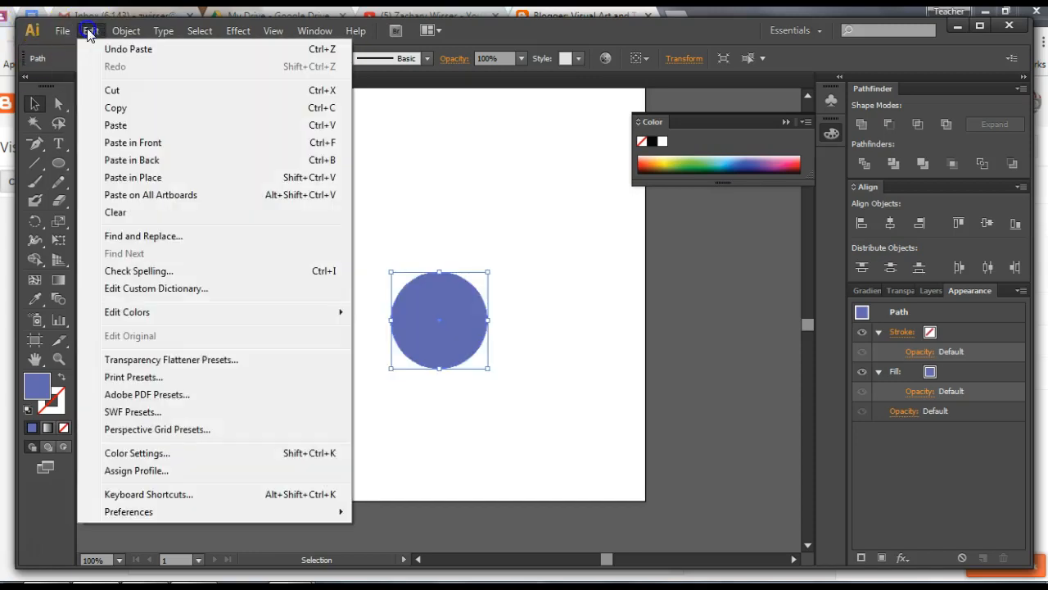
left_click(386, 133)
left_click(419, 323)
left_click_drag(426, 299, 317, 196)
Add two more duplicates of the circle to complete an evenly spaced row of four
key("ctrl")
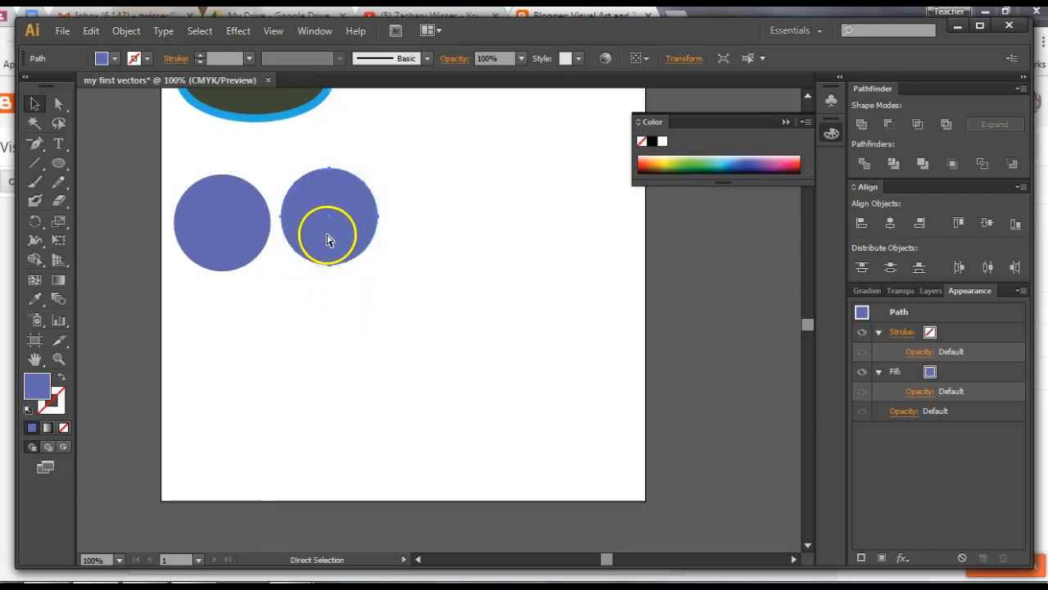
key("ctrl+v")
left_click_drag(424, 293, 431, 186)
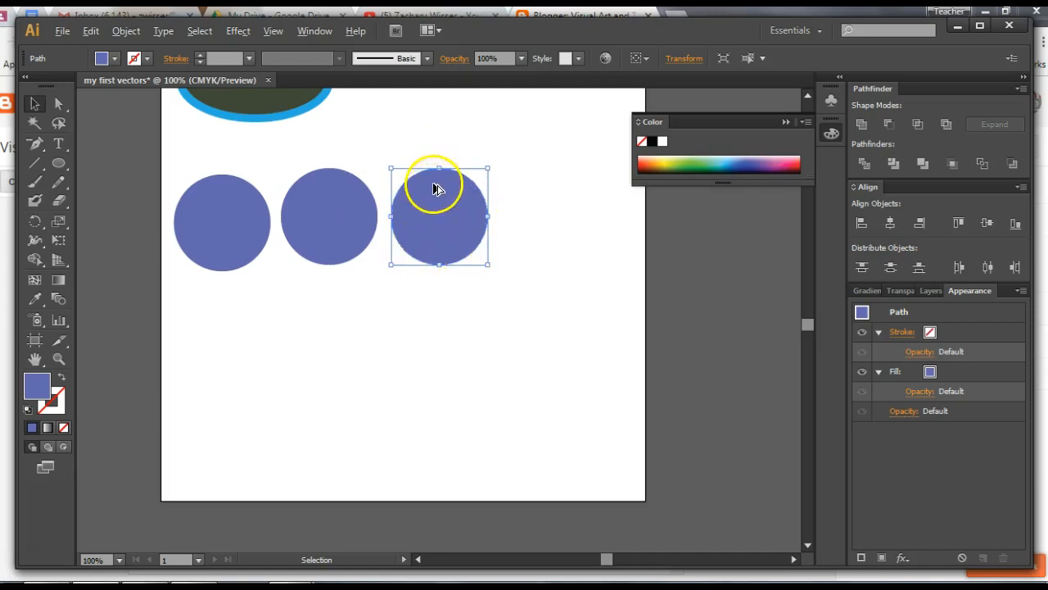
left_click_drag(422, 203, 536, 203)
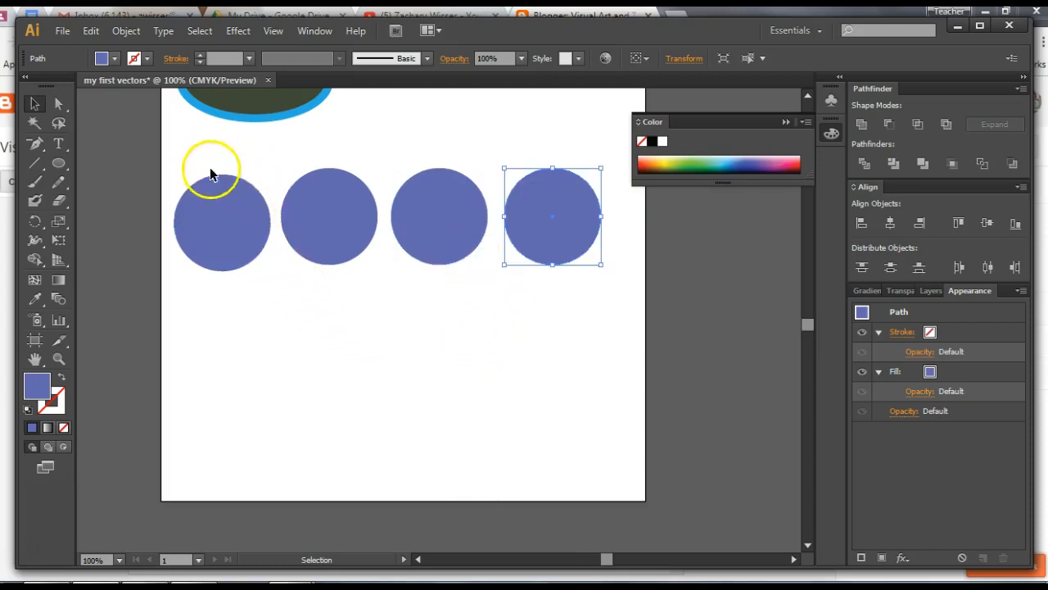
Select only the top anchor point of the second circle with the Direct Selection tool
left_click(240, 258)
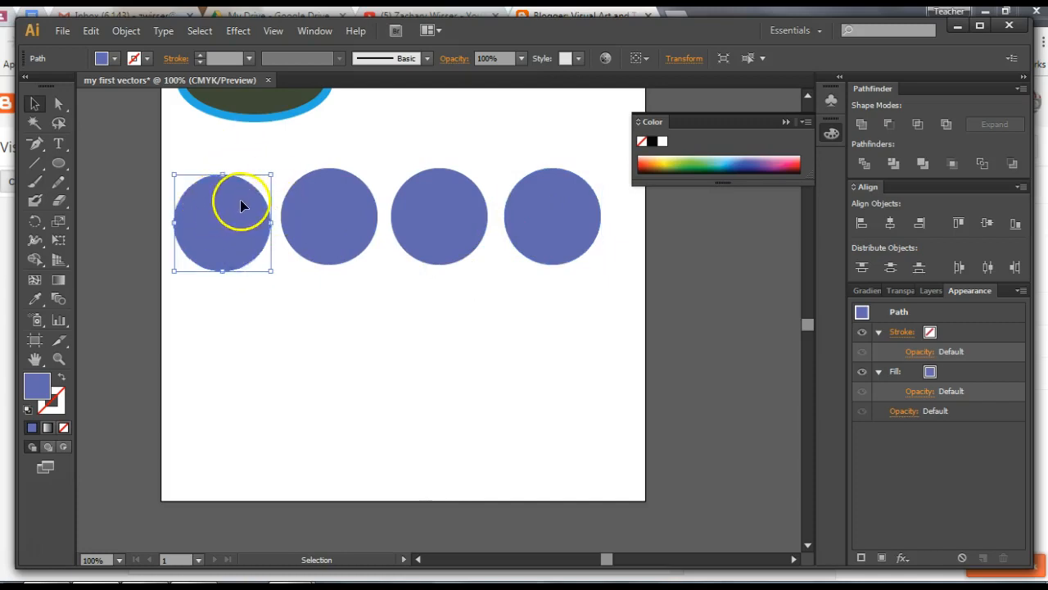
left_click(322, 243)
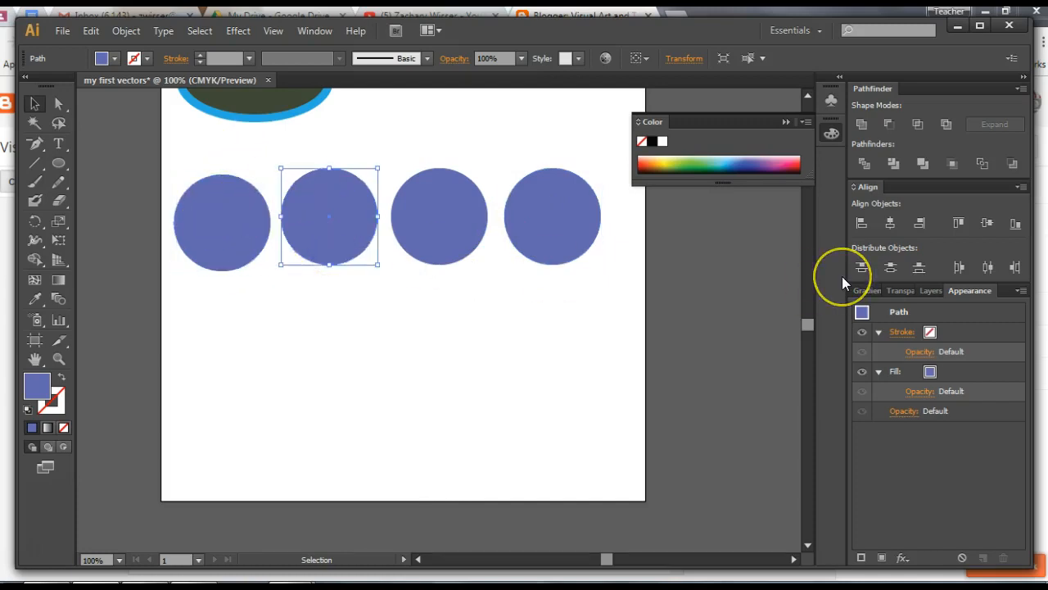
key("ctrl+equal")
key("ctrl+equal")
key("ctrl+equal")
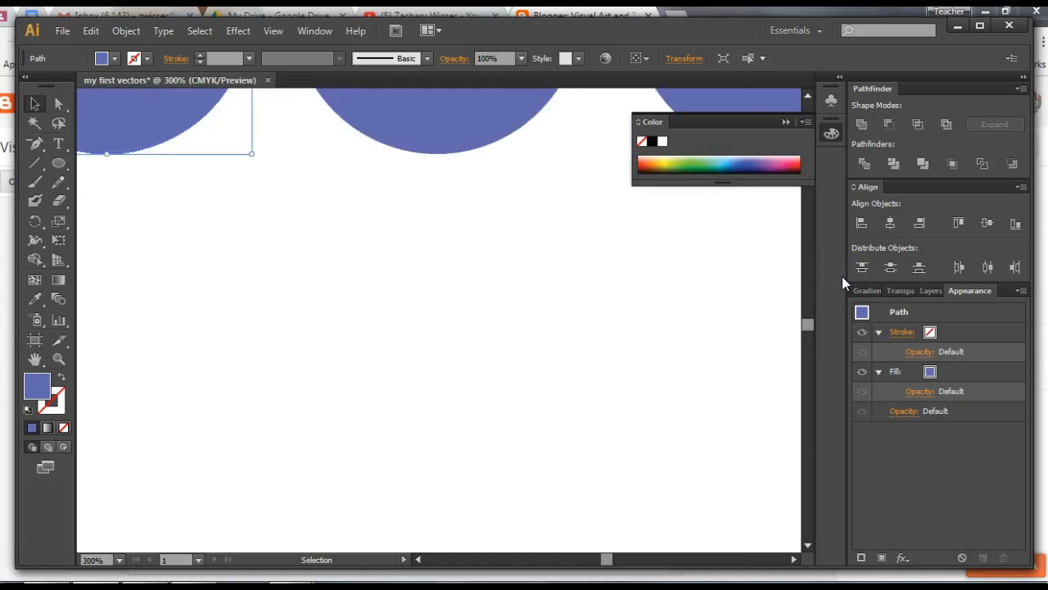
left_click_drag(153, 136, 457, 411)
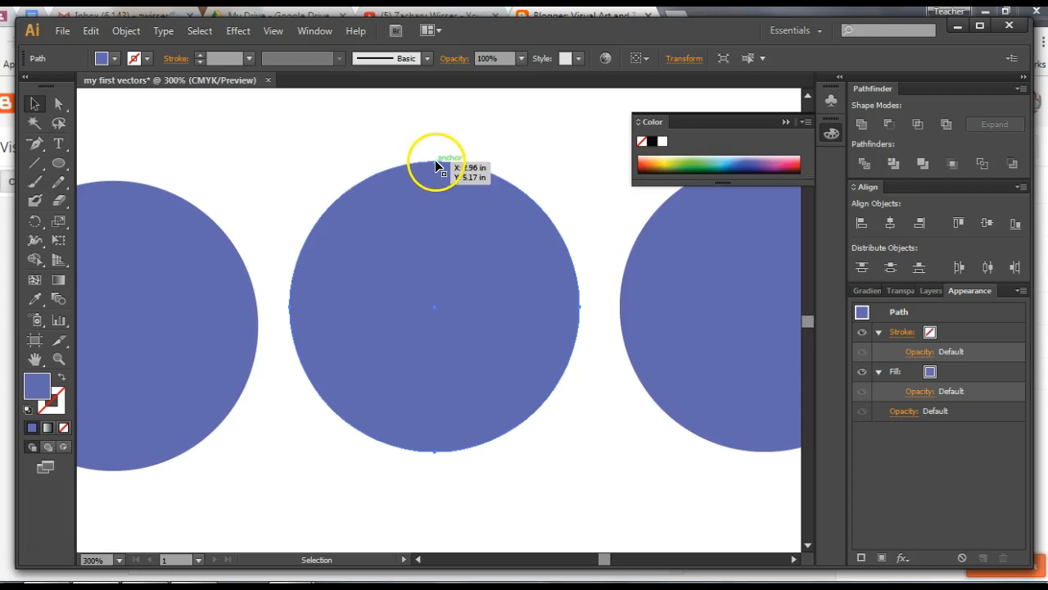
left_click(58, 107)
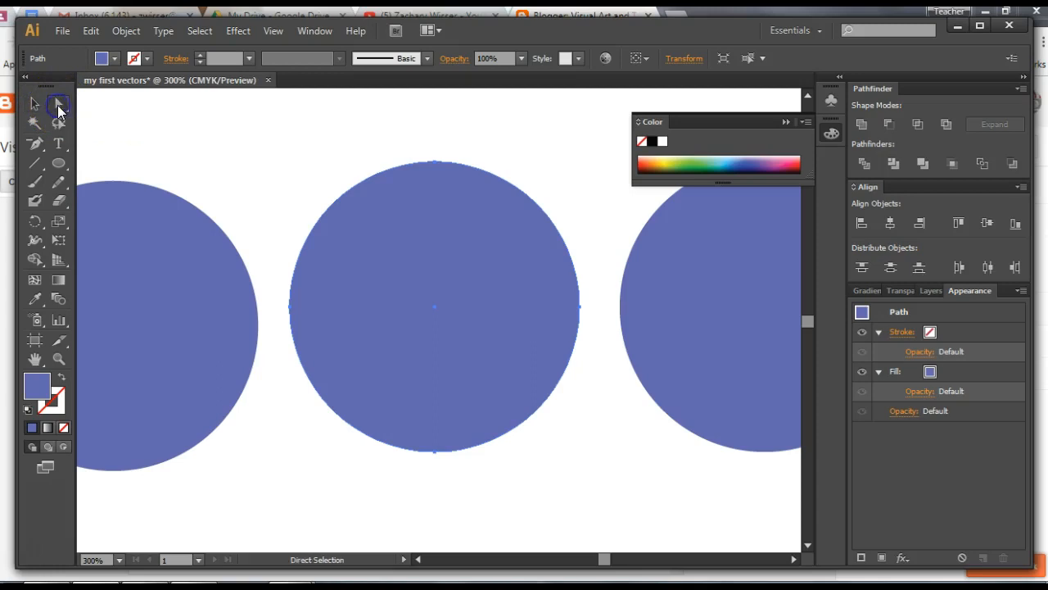
left_click(435, 163)
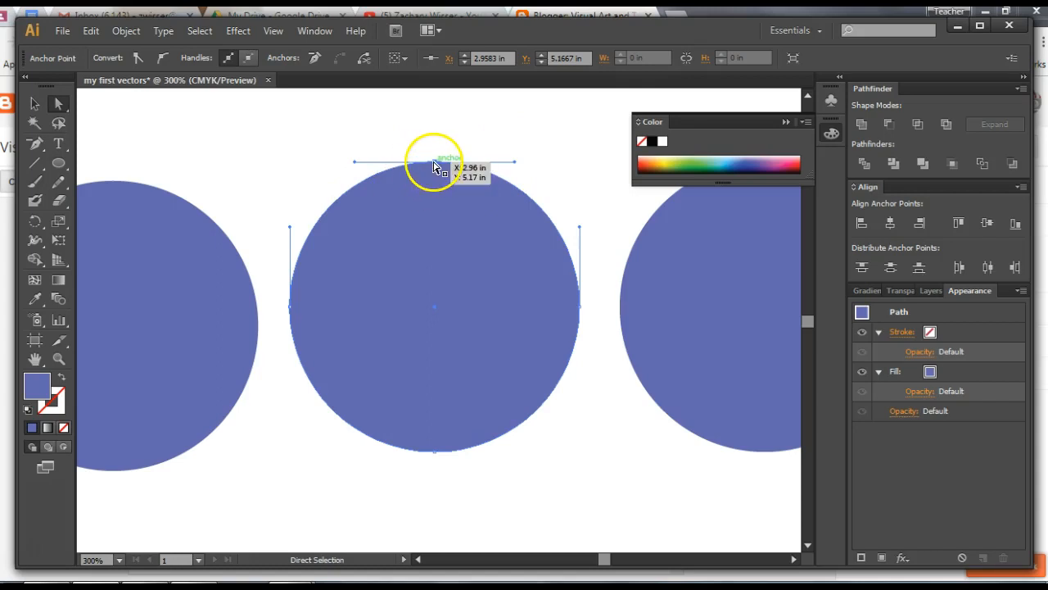
Try stretching the second circle by pulling its top anchor point upward, and undo the change
left_click_drag(434, 165, 435, 132)
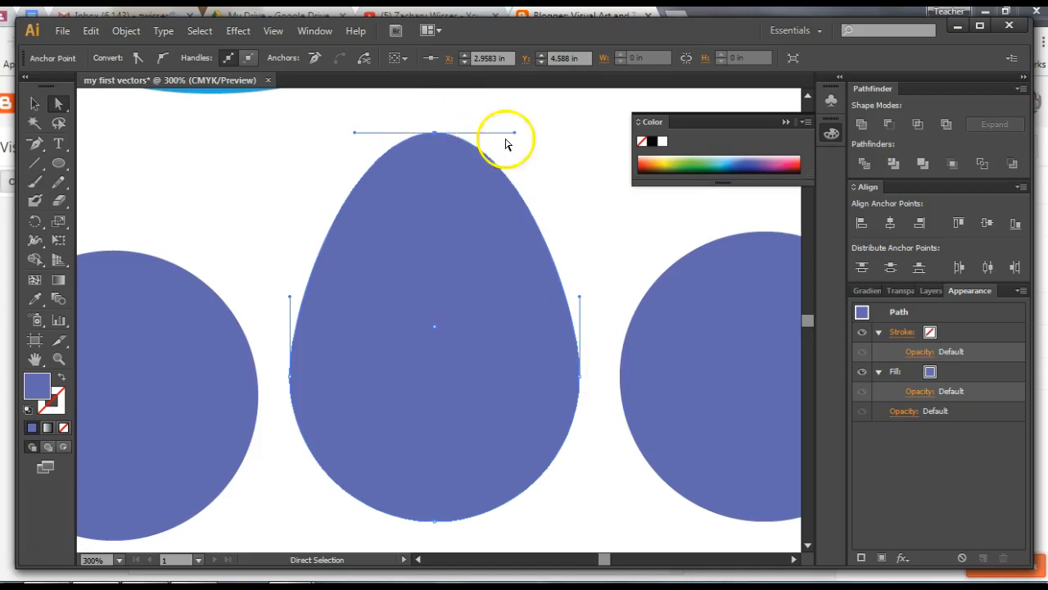
key("ctrl+z")
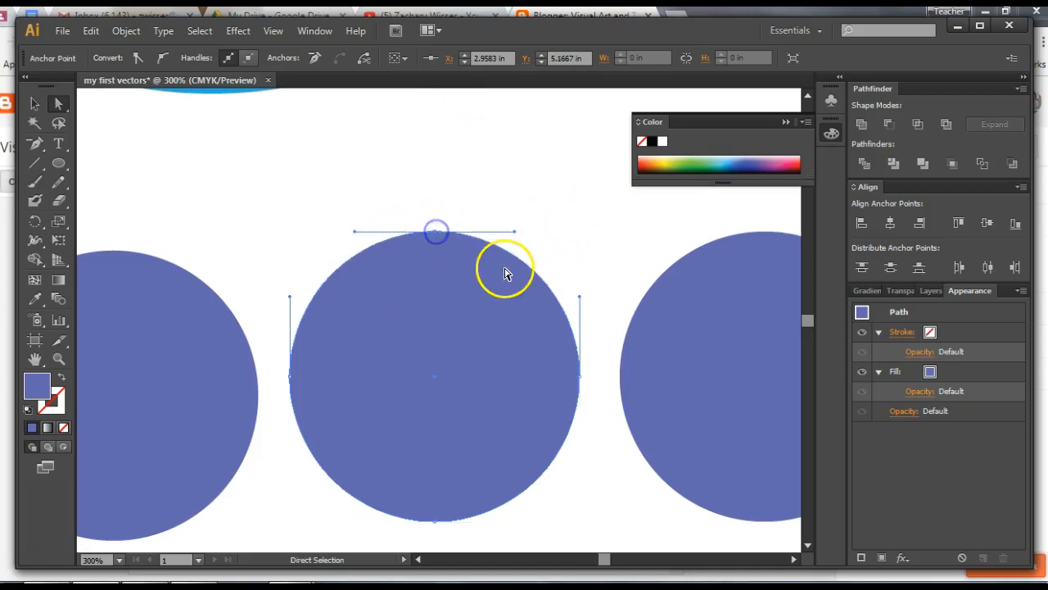
Nudge the second circle's top anchor point straight up to Y 4.6106 in to form an egg shape
key("Up")
key("Up")
key("Up")
key("Up")
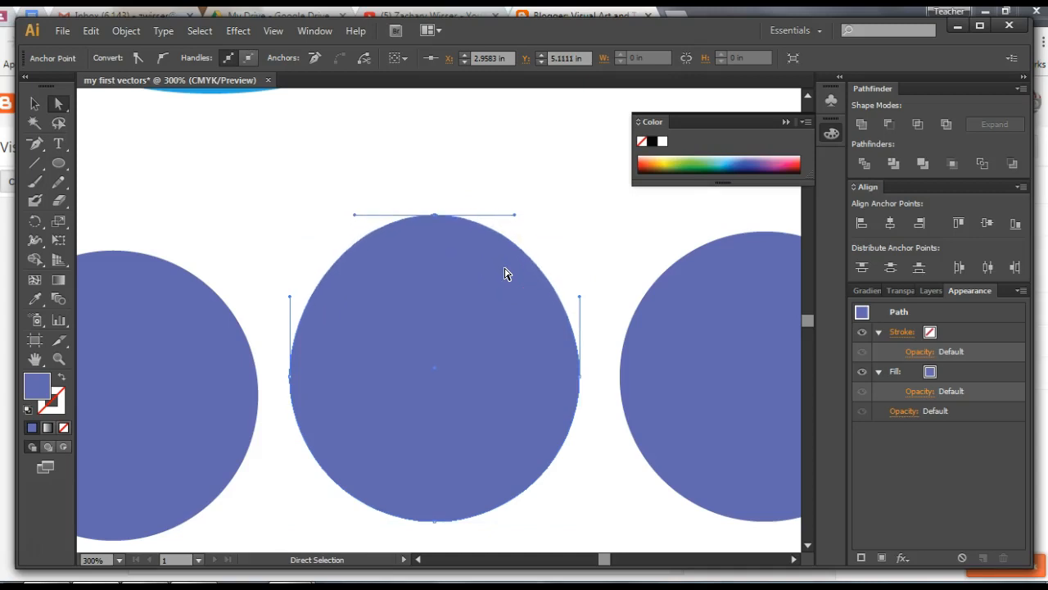
key("Up")
key("Up")
key("Up")
key("Up")
key("Up")
key("Up")
key("Up")
key("Up")
key("Up")
key("Up")
key("Up")
key("Up")
key("Up")
key("Up")
key("Up")
key("Up")
key("Up")
key("Up")
key("Up")
key("Up")
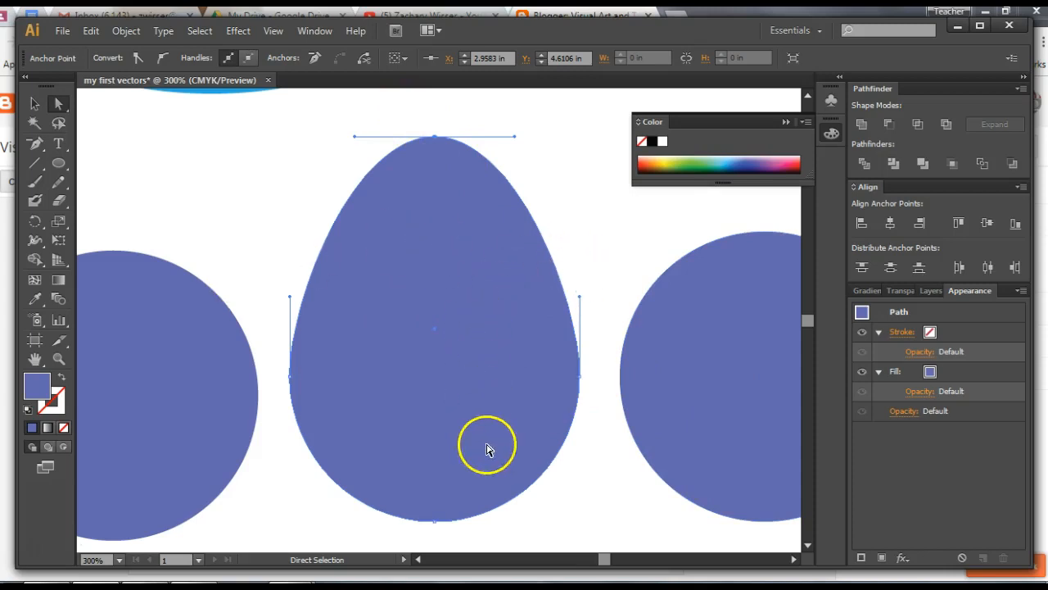
Select the third circle's top anchor point and nudge it straight up to Y 4.5133 in
mouse_move(603, 558)
left_mouse_down()
mouse_move(597, 564)
mouse_move(606, 562)
left_mouse_up()
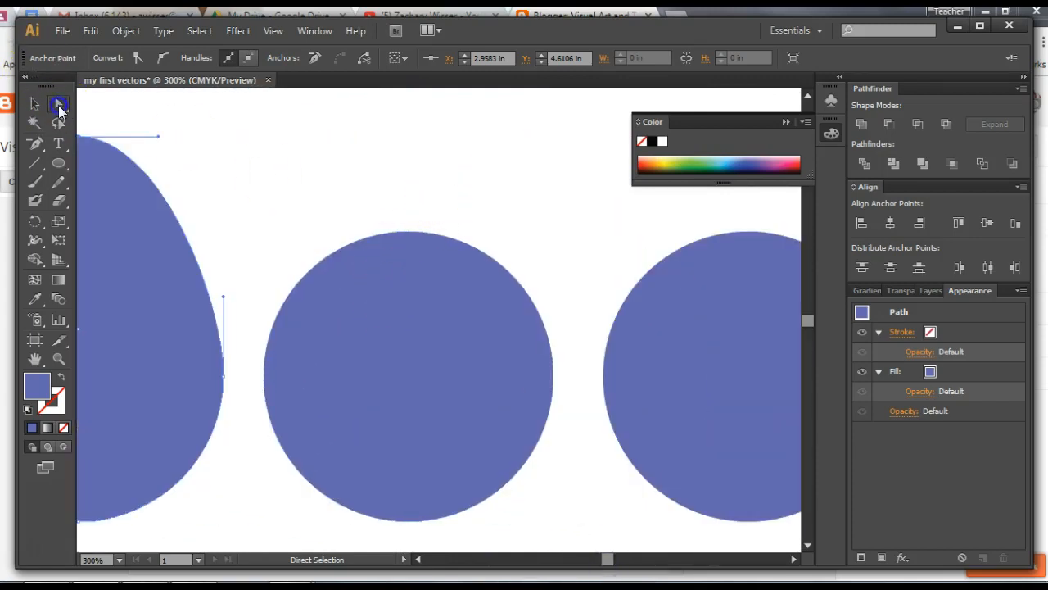
left_click(408, 239)
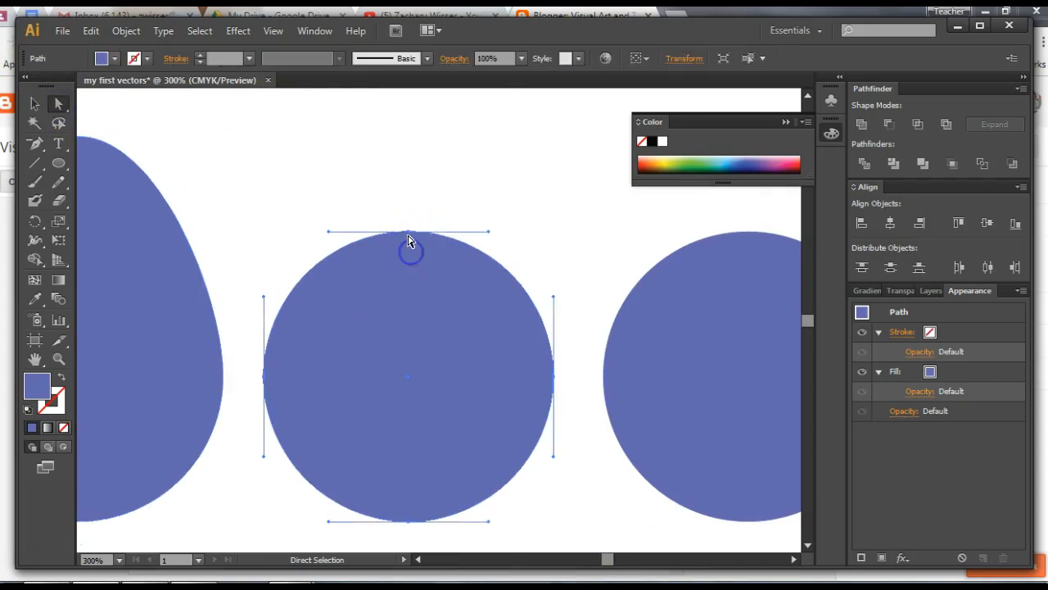
left_click(408, 237)
key("Up")
key("Up")
key("Up")
key("Up")
key("Up")
key("Up")
key("Up")
key("Up")
key("Up")
key("Up")
key("Up")
key("Up")
key("Up")
key("Up")
key("Up")
key("Up")
key("Up")
key("Up")
key("Up")
key("Up")
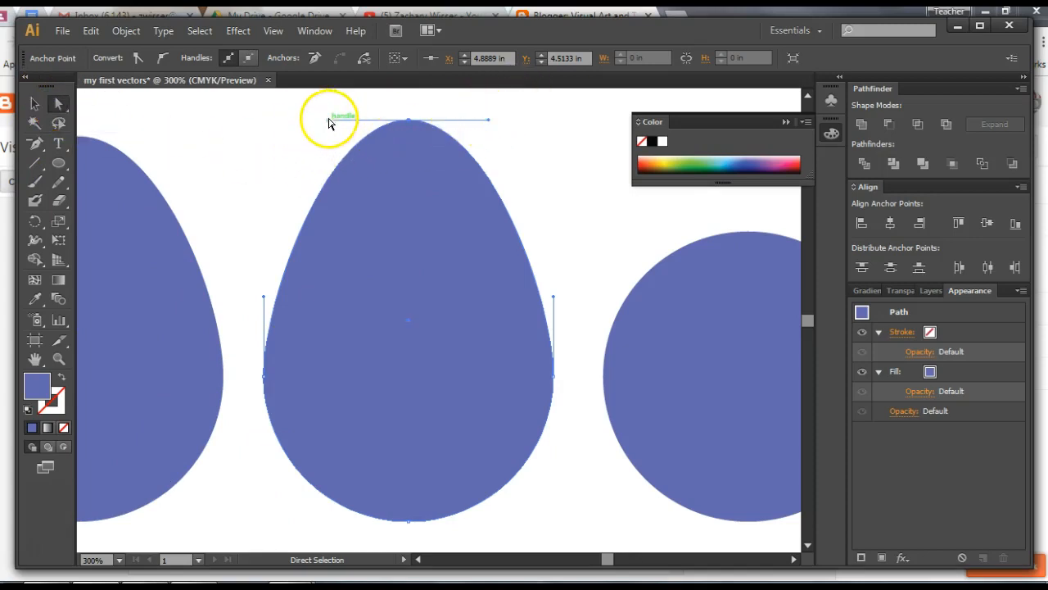
Split the direction handles of the third shape's top anchor and angle both downward to form a pointed teardrop tip
left_click_drag(328, 123, 353, 181)
left_click_drag(449, 147, 434, 215)
mouse_move(344, 253)
left_mouse_down()
mouse_move(314, 186)
mouse_move(333, 122)
mouse_move(327, 238)
mouse_move(305, 188)
mouse_move(340, 258)
left_mouse_up()
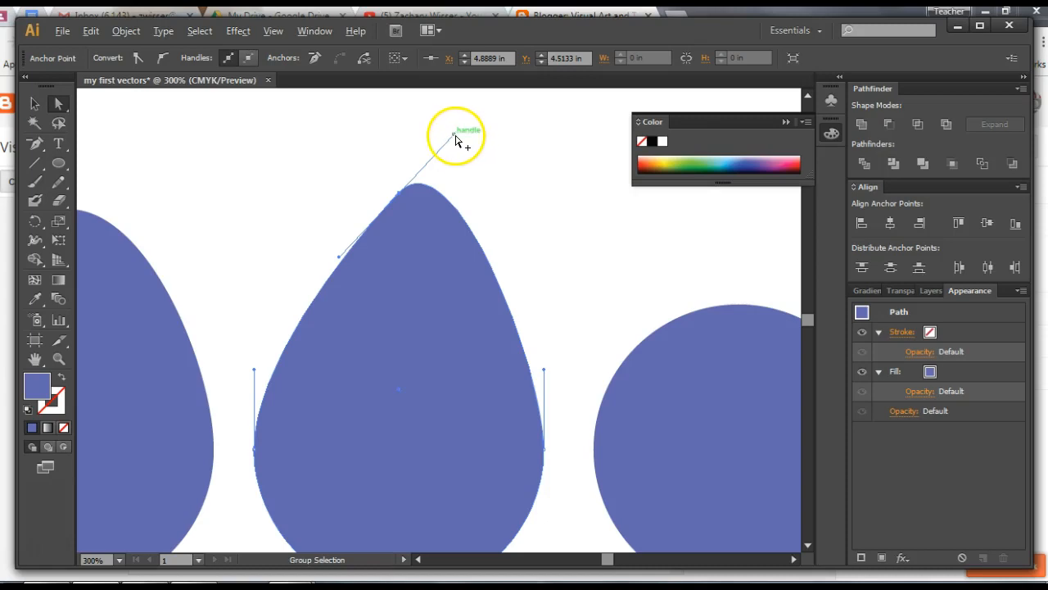
key("alt")
left_click_drag(454, 139, 449, 214)
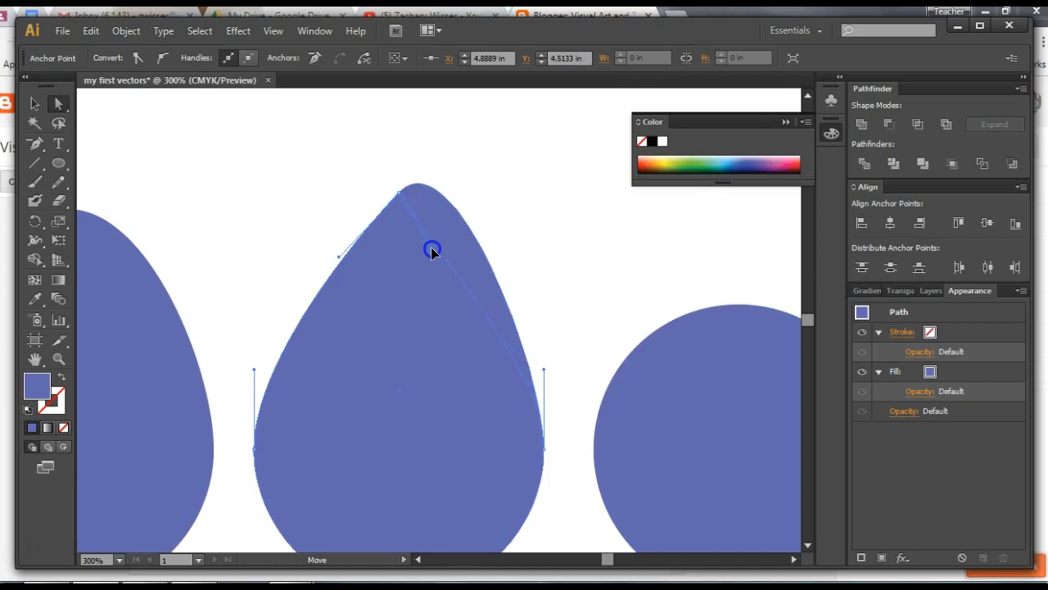
left_click_drag(417, 281, 421, 282)
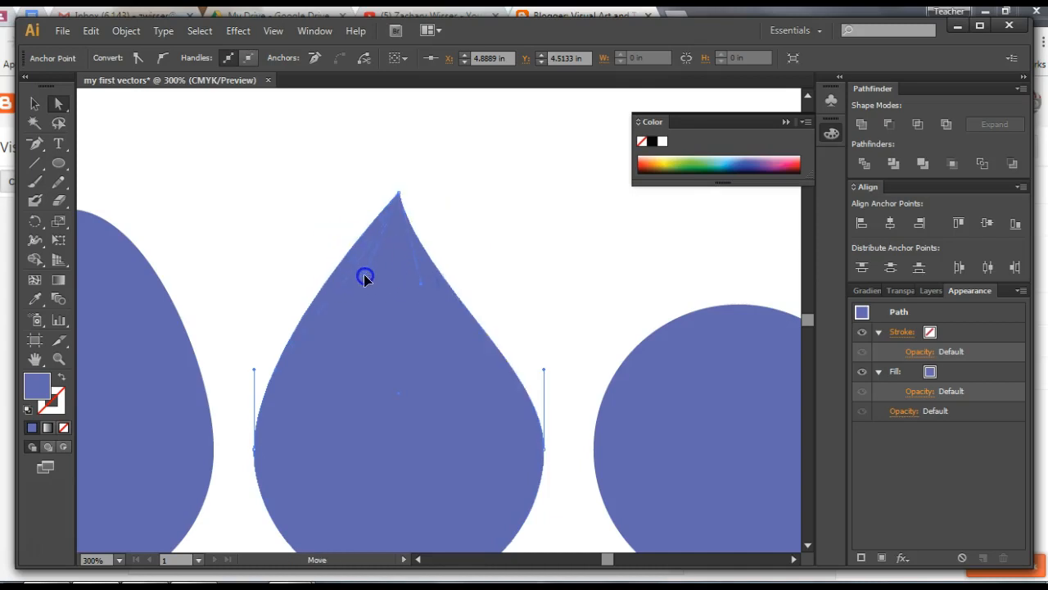
left_click_drag(383, 281, 382, 279)
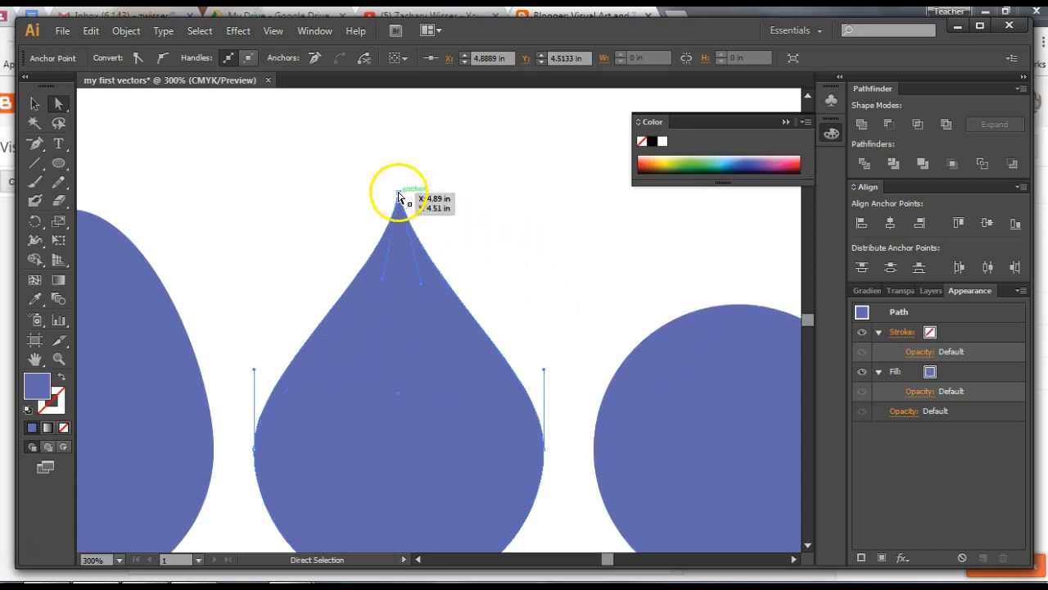
Nudge the teardrop's tip anchor point straight up to make the shape taller
key("Up")
key("Up")
key("Up")
key("Up")
key("Up")
key("Up")
key("Up")
key("Up")
key("Up")
key("Up")
key("Up")
key("Up")
key("Up")
key("Up")
key("Up")
key("Up")
key("Up")
key("Up")
key("Up")
key("Up")
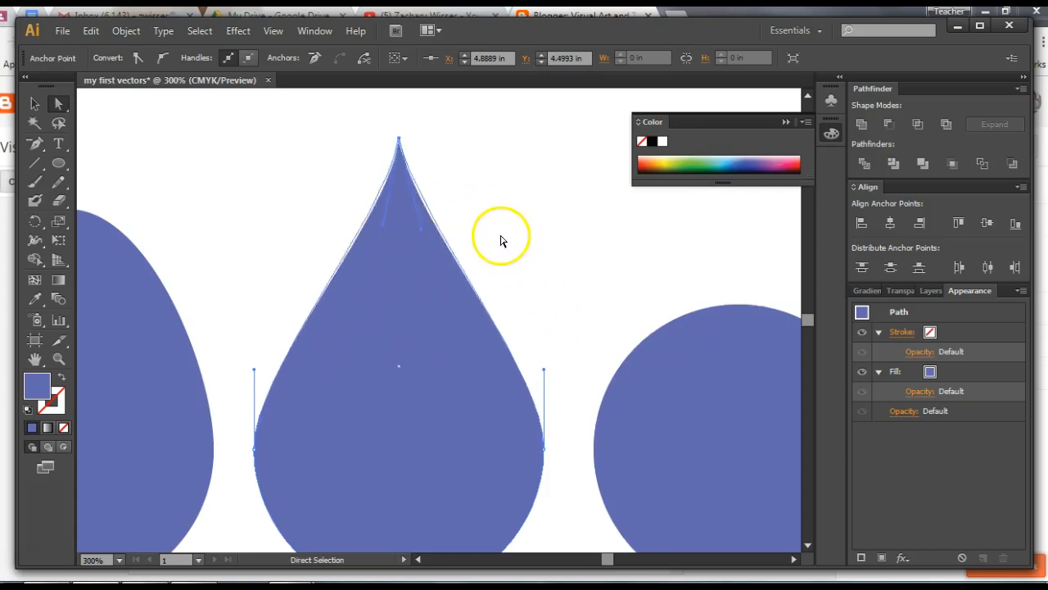
Shift the whole teardrop slightly to the left, away from the fourth circle
scroll(516, 336, "down", 1)
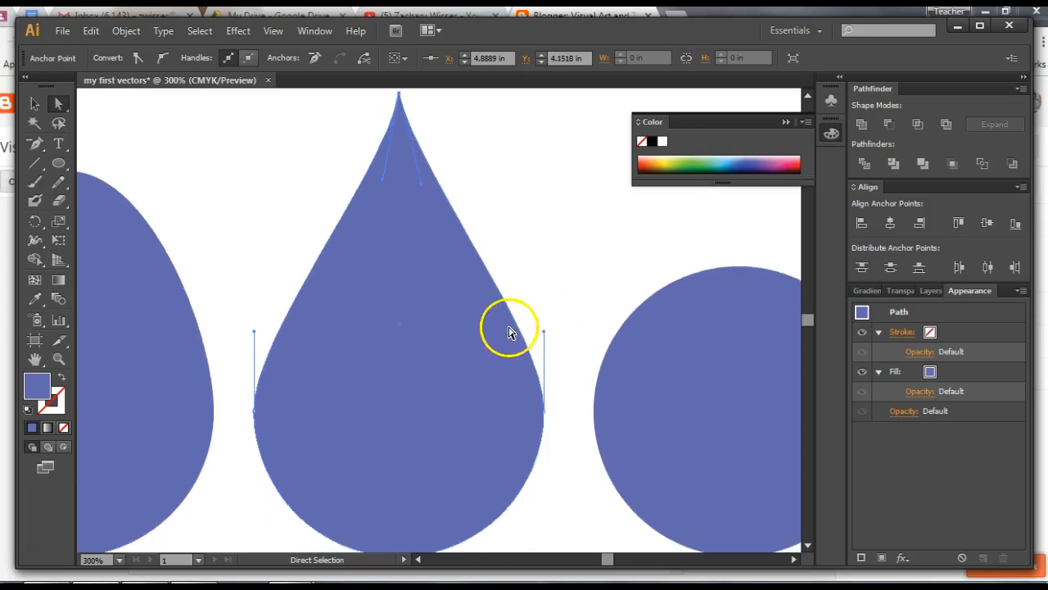
left_click(419, 187)
left_click_drag(424, 185, 362, 177)
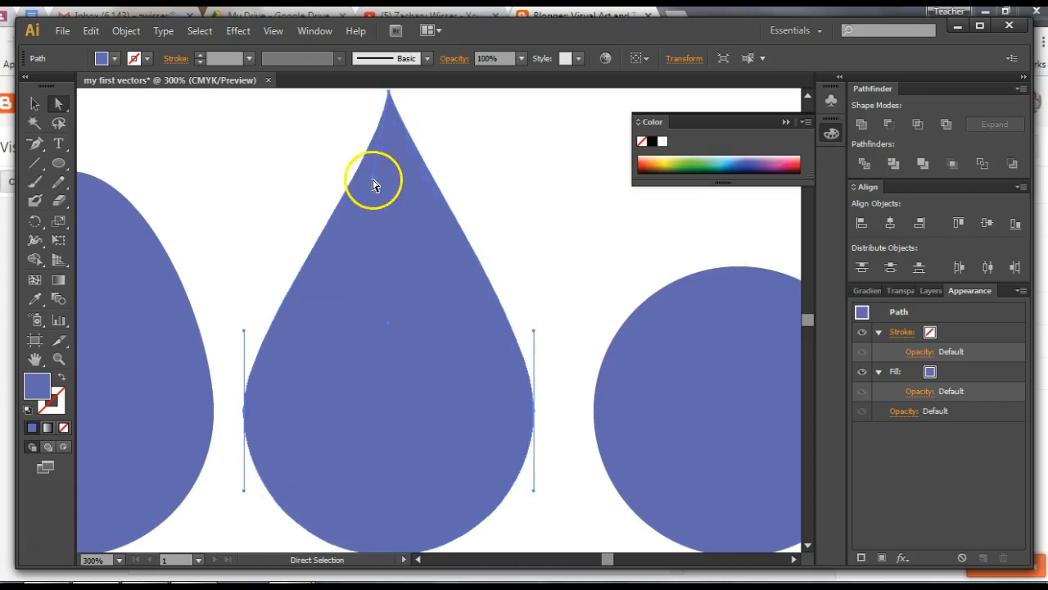
Split the fourth circle's bottom anchor handles, angle both upward, and lower the anchor to about Y 7.13 in to form a pointed base
left_click_drag(527, 275, 287, 194)
key("v")
key("ctrl+minus")
key("ctrl+minus")
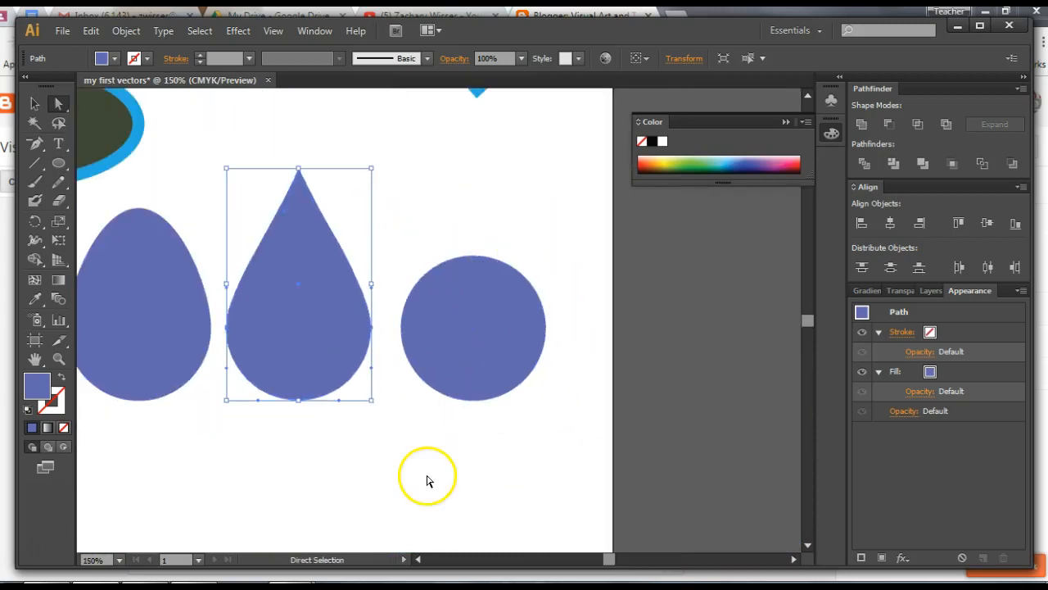
left_click_drag(447, 461, 342, 437)
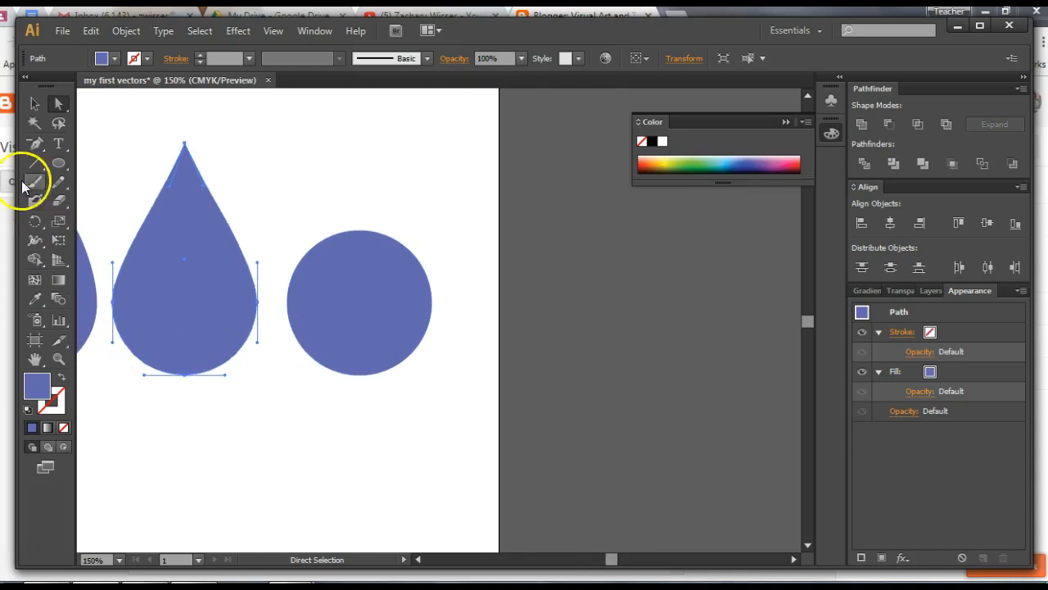
left_click(60, 103)
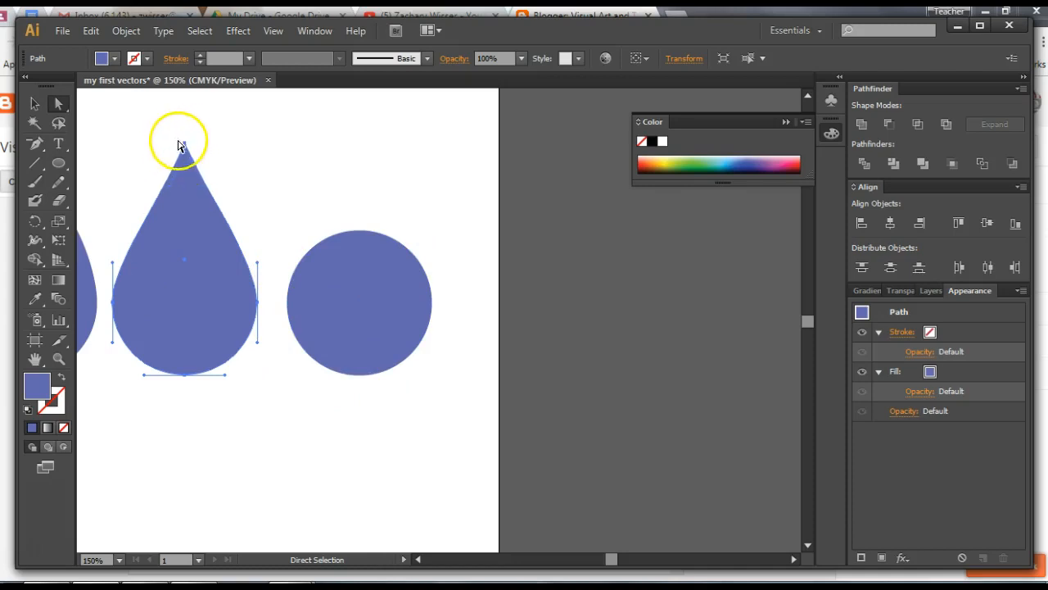
left_click(360, 376)
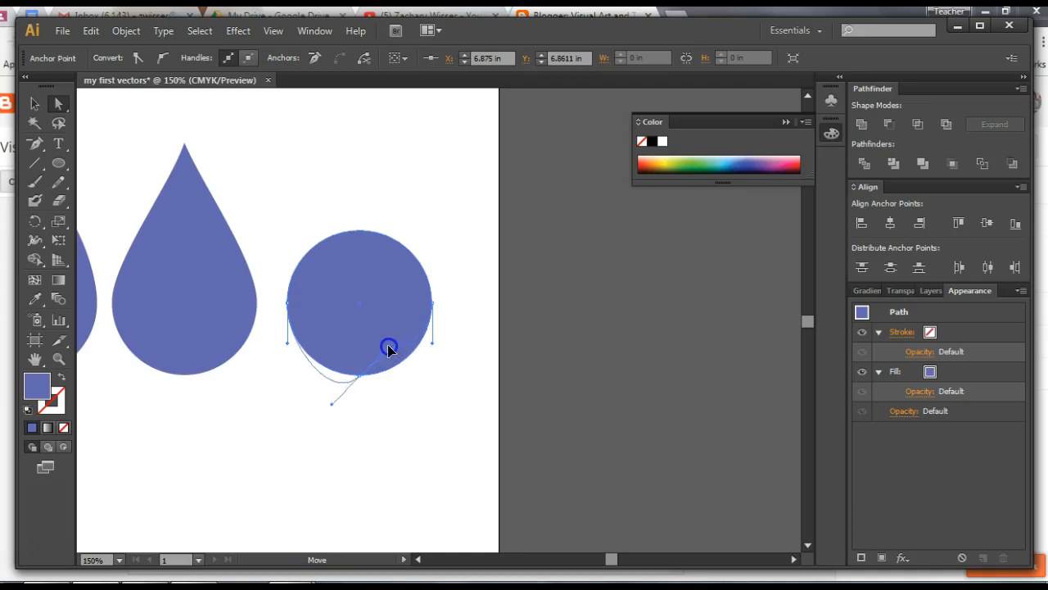
left_click_drag(385, 347, 385, 346)
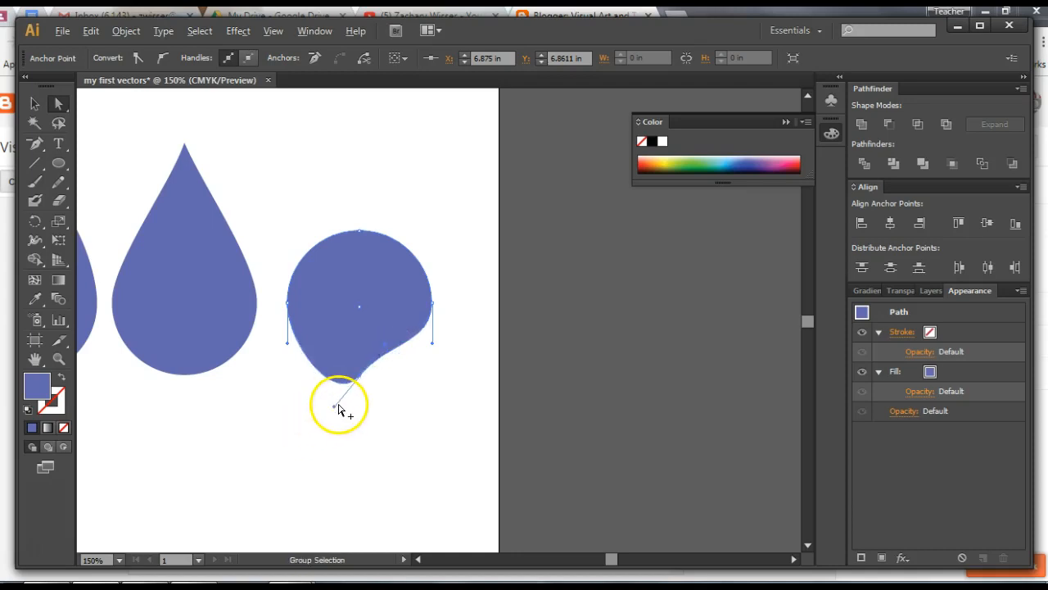
left_click_drag(332, 411, 353, 401)
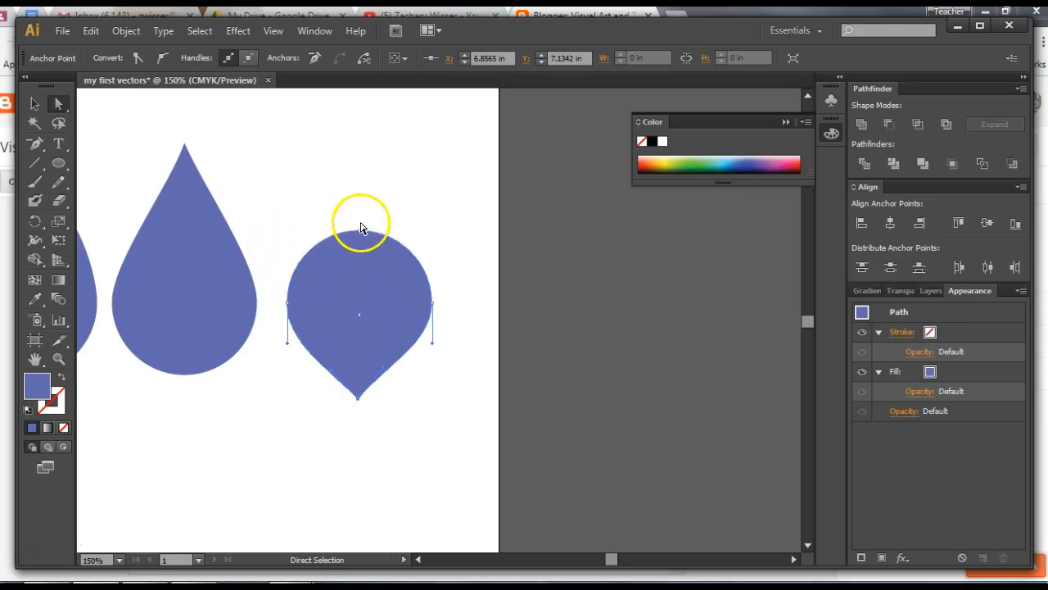
Split the direction handles of the fourth shape's top anchor and angle both upward to form a heart's notch
left_click(360, 231)
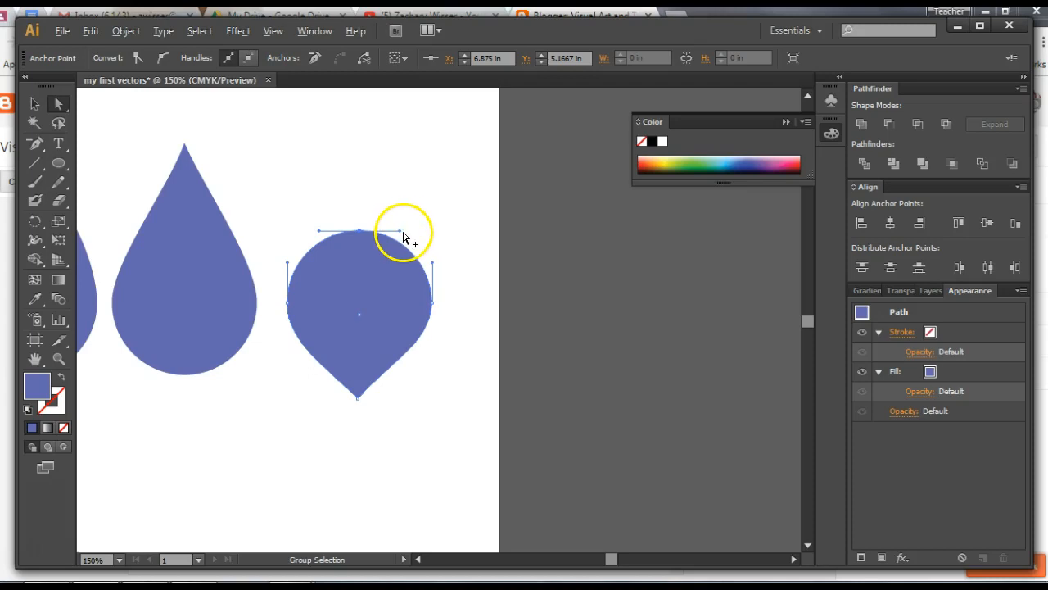
left_click_drag(402, 207, 426, 200)
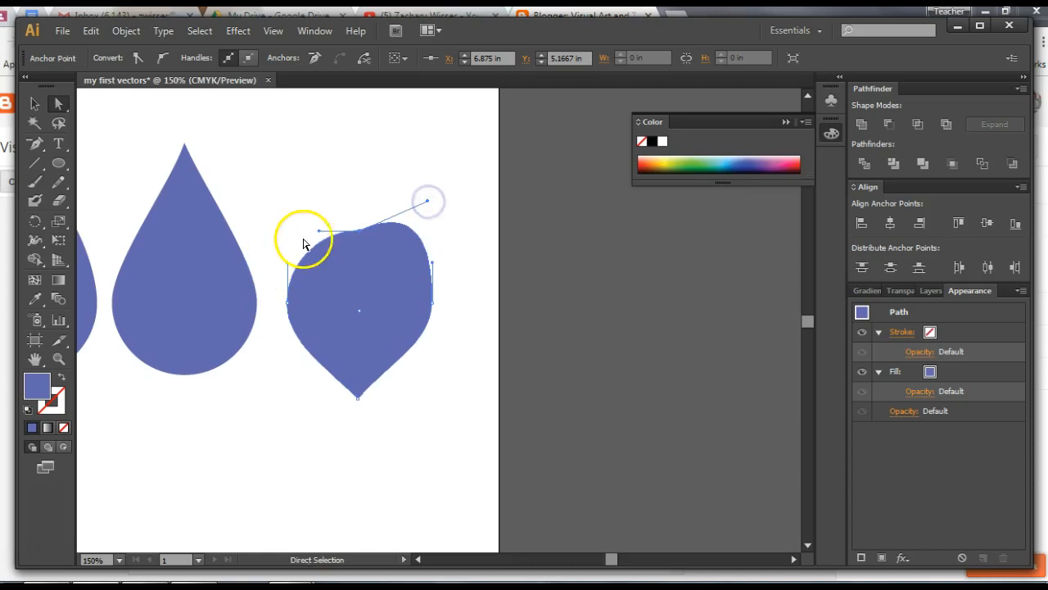
left_click_drag(320, 233, 320, 234)
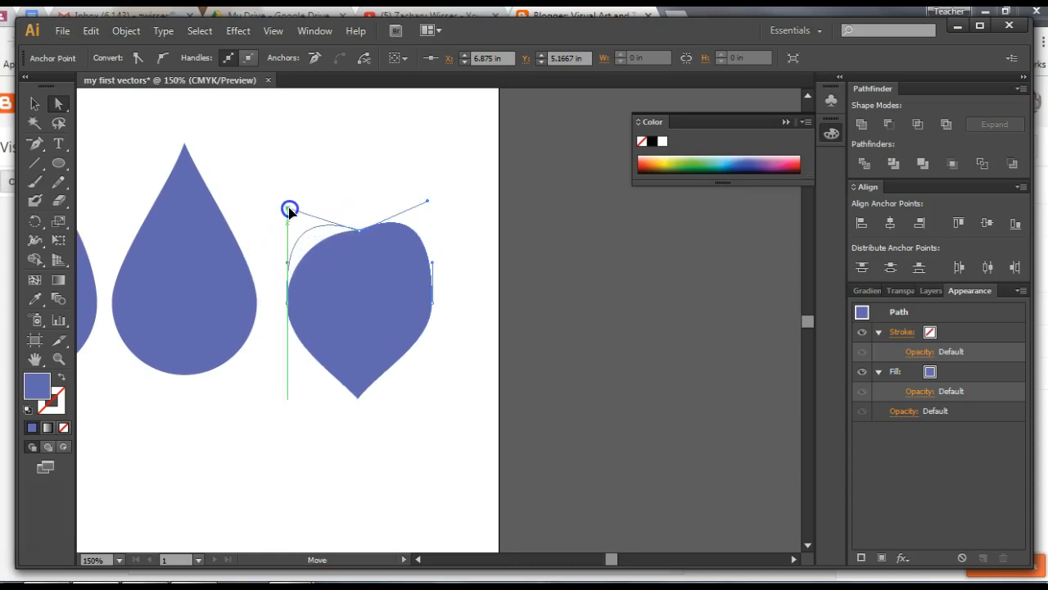
Pull the heart's side anchors outward to about X 7.91 in and X 5.85 in, and lower its notch anchor to about Y 5.43 in
left_click_drag(433, 303, 448, 294)
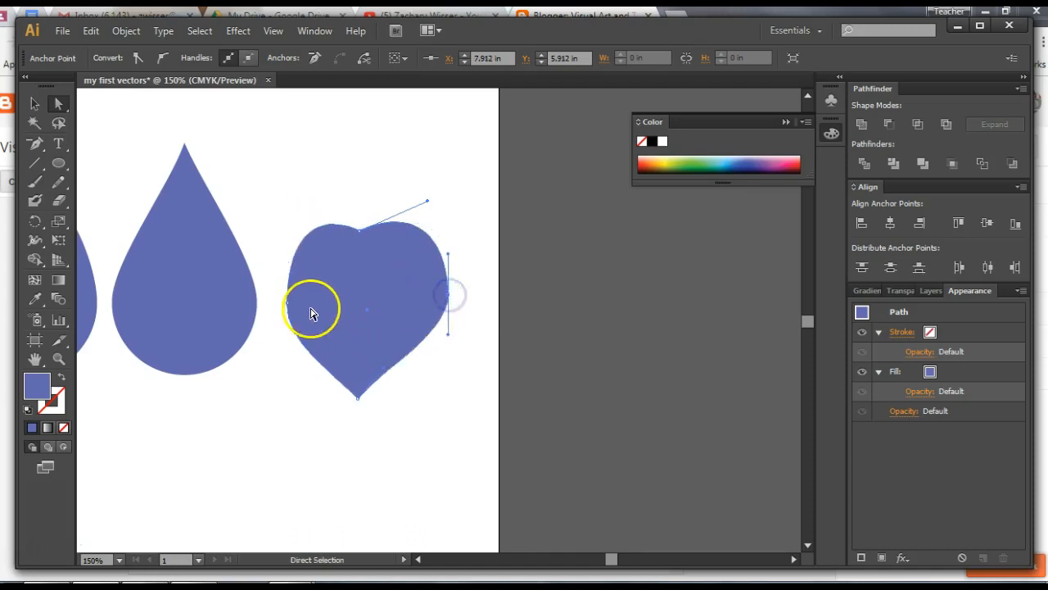
mouse_move(288, 304)
left_mouse_down()
mouse_move(257, 295)
mouse_move(272, 300)
left_mouse_up()
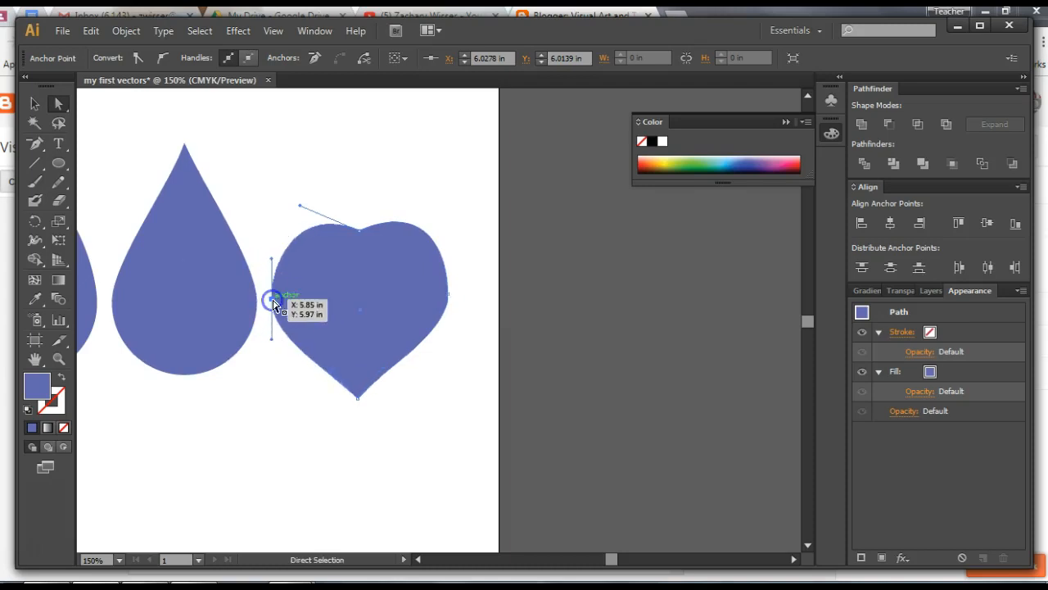
left_click_drag(361, 231, 358, 256)
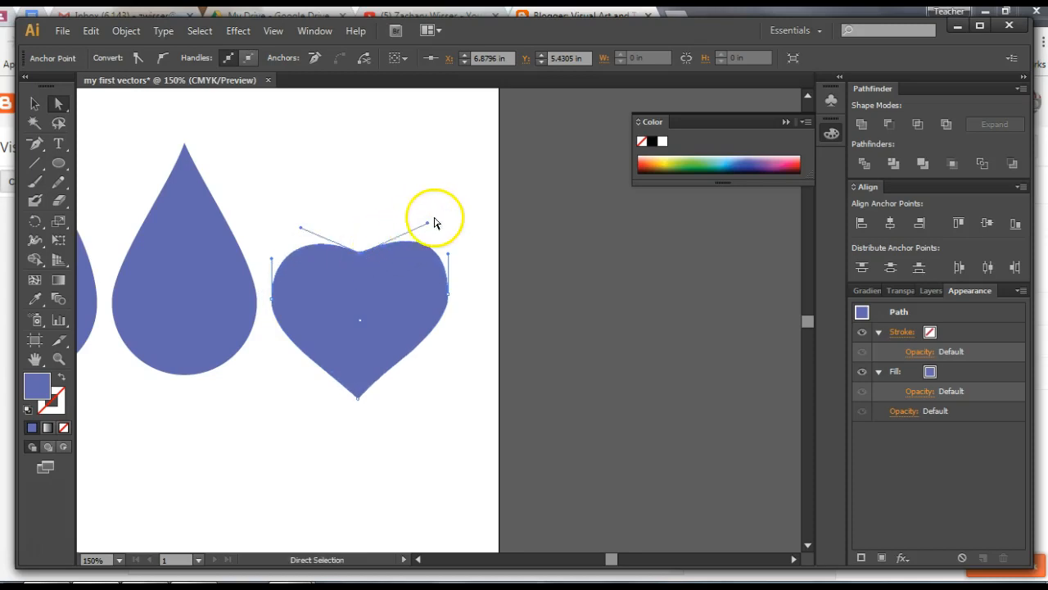
Angle both direction handles of the heart's notch anchor more steeply upward to round its lobes, and deselect the shape
left_click_drag(427, 225, 419, 210)
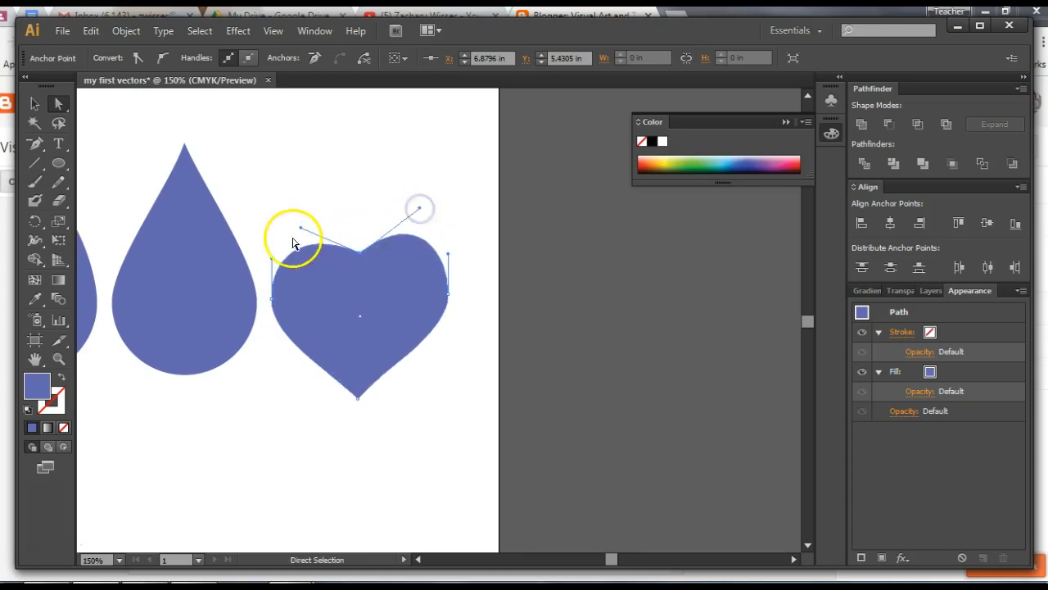
left_click_drag(301, 227, 303, 214)
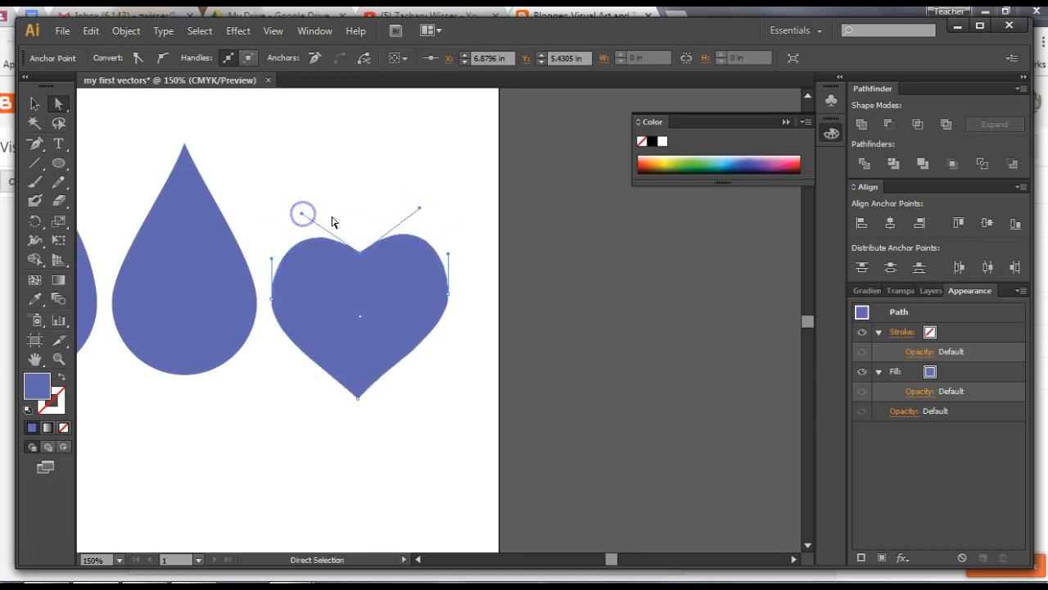
left_click(360, 187)
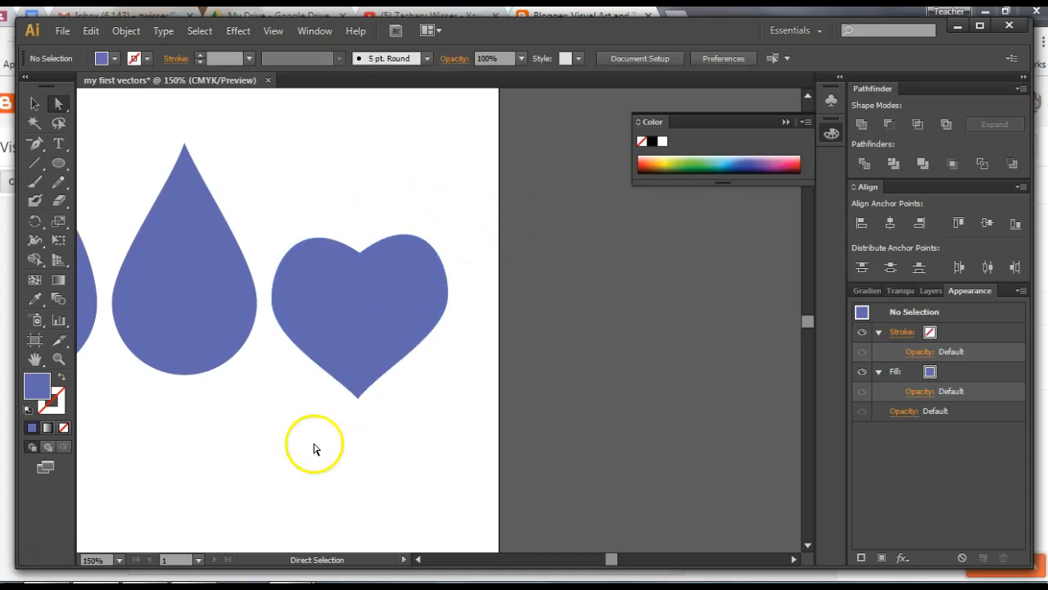
left_click_drag(330, 437, 550, 493)
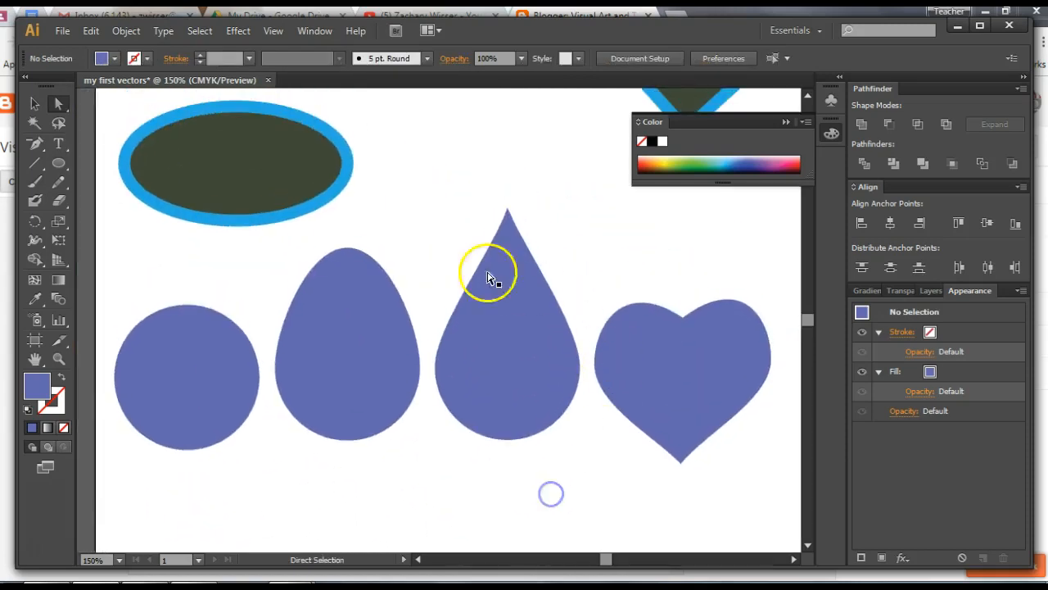